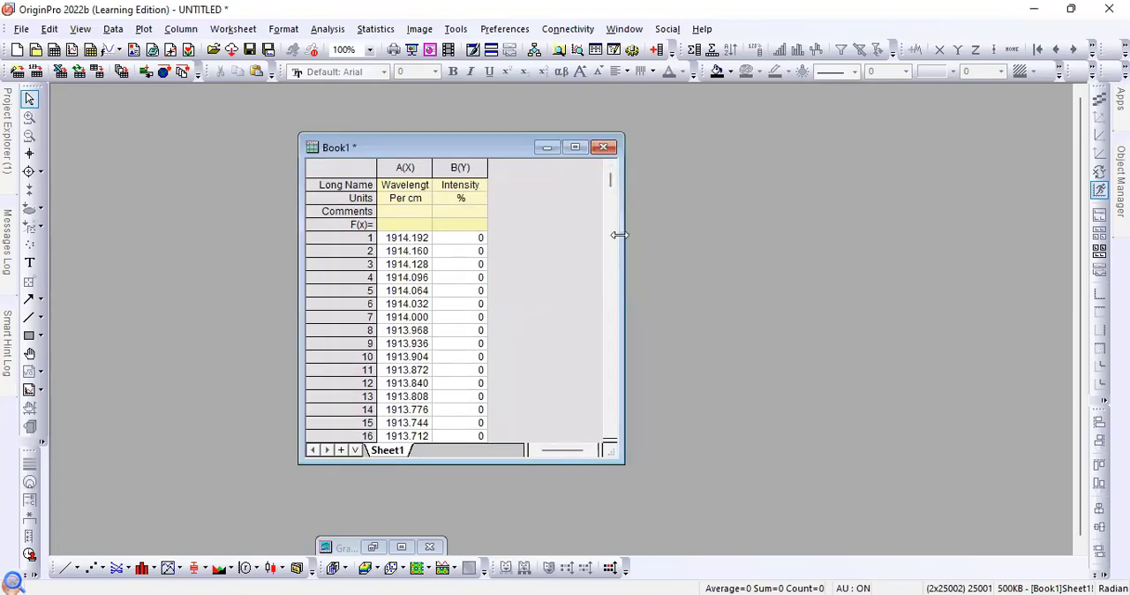
- Narrow the workbook window slightly and widen column A so its full long name fits
{"action": "left_click_drag", "start_coordinate": [619, 235], "coordinate": [609, 235]}
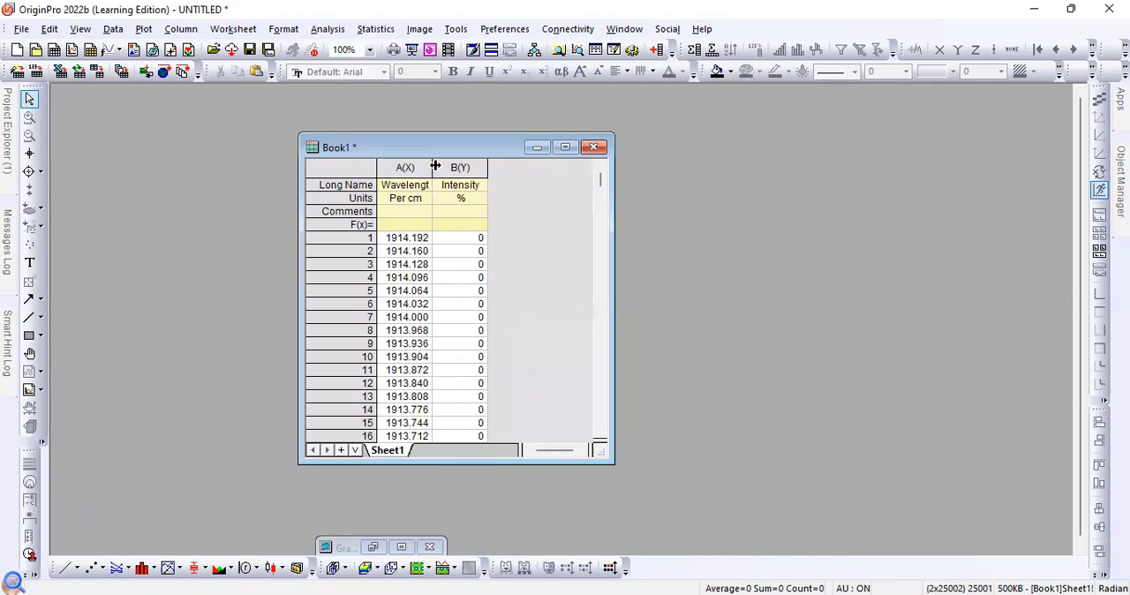
{"action": "left_click_drag", "start_coordinate": [435, 166], "coordinate": [439, 166]}
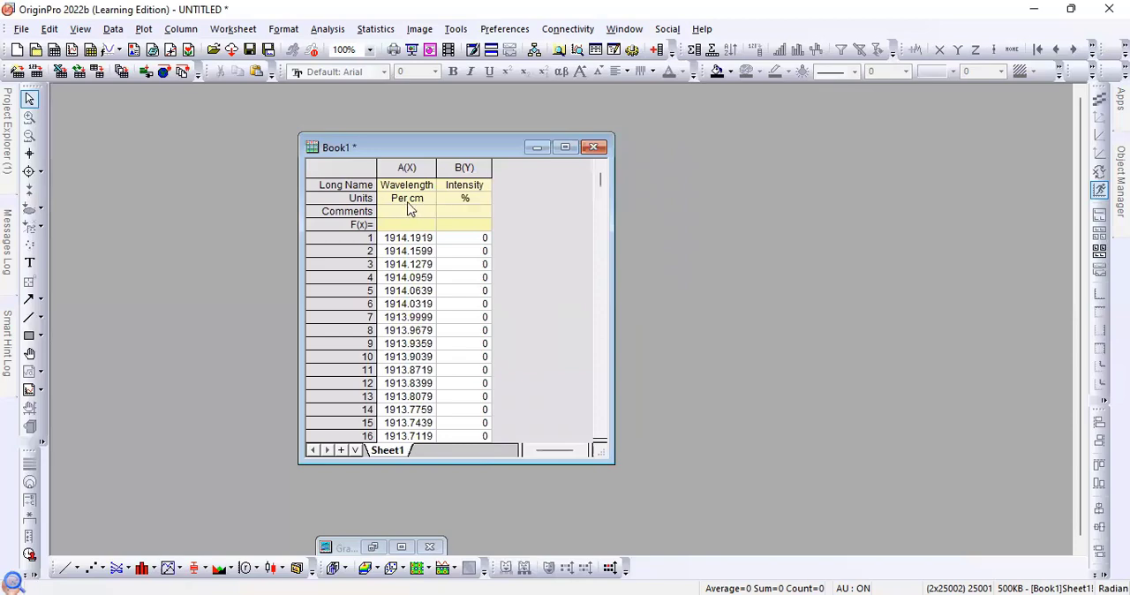
{"action": "left_click", "coordinate": [464, 202]}
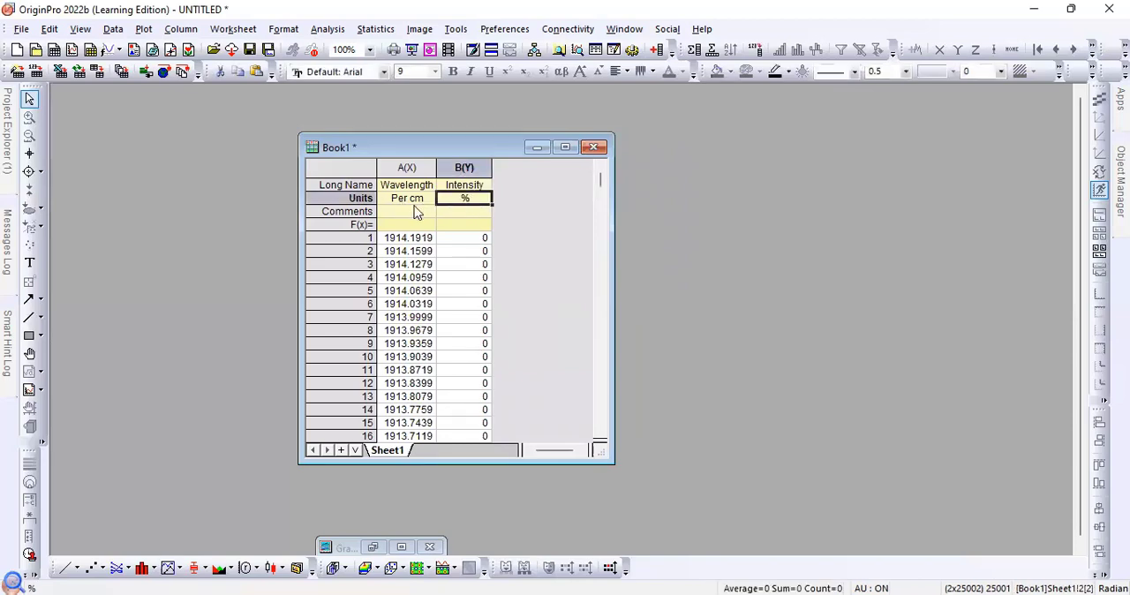
{"action": "left_click", "coordinate": [419, 202]}
{"action": "left_click", "coordinate": [413, 241]}
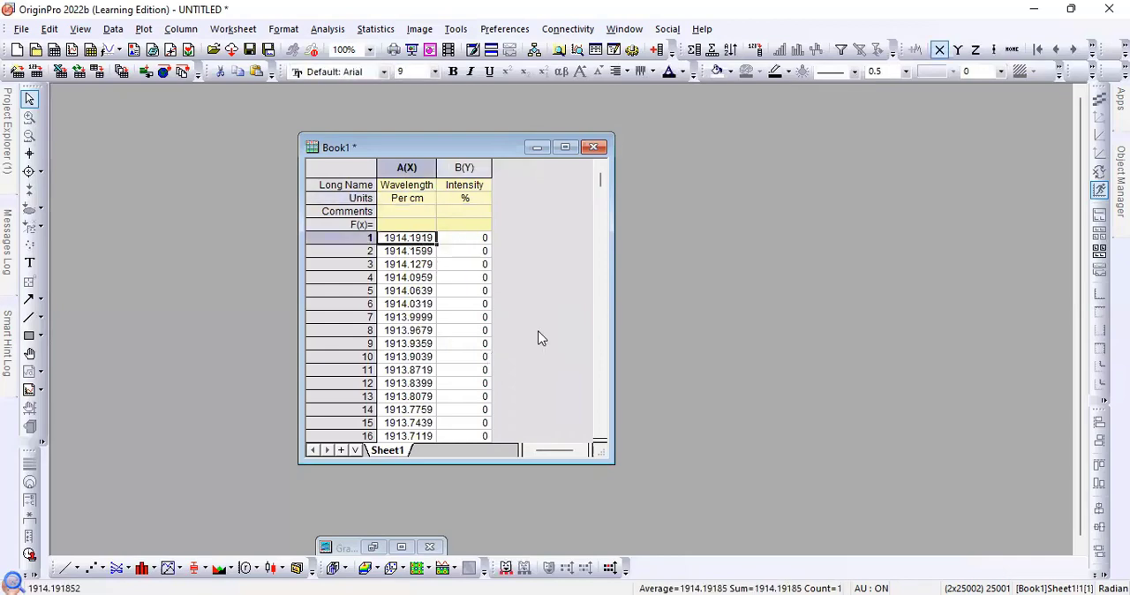
{"action": "left_click", "coordinate": [545, 275]}
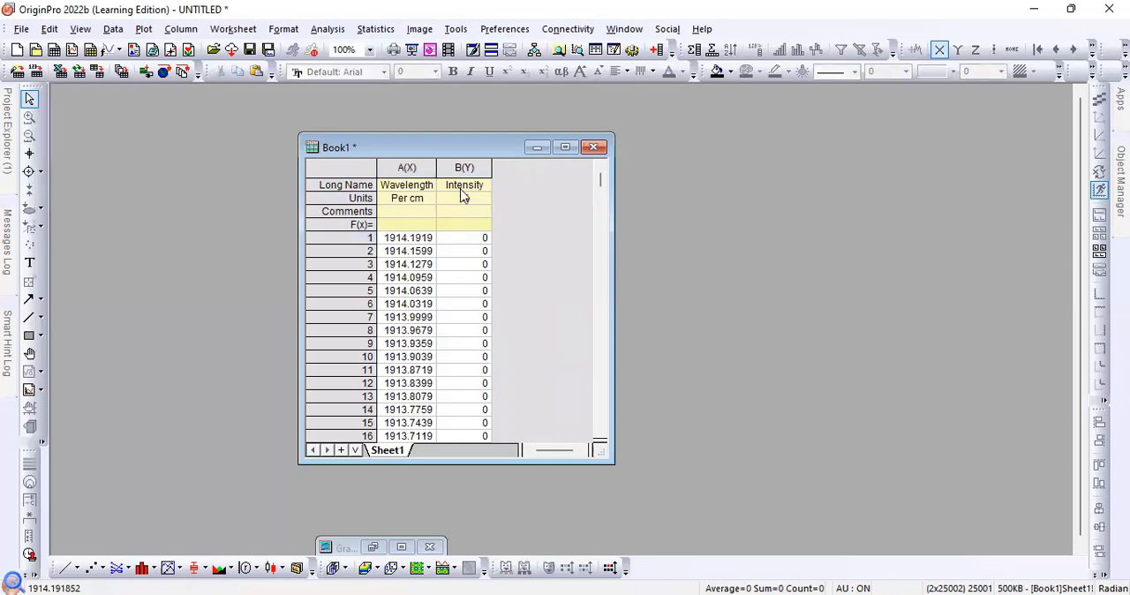
{"action": "left_click_drag", "start_coordinate": [401, 166], "coordinate": [463, 167]}
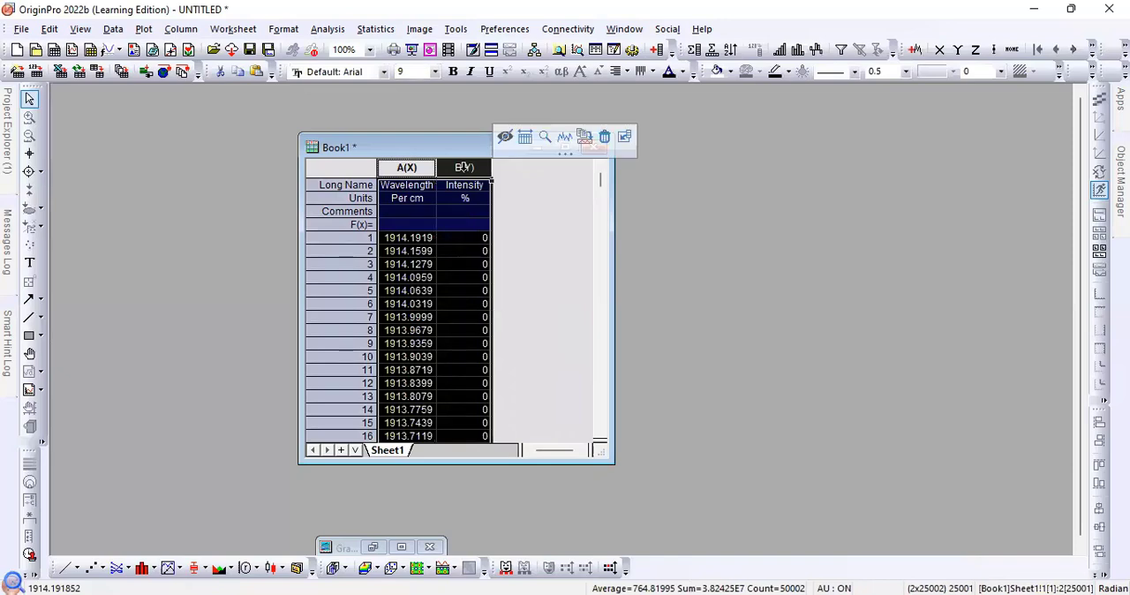
{"action": "left_click", "coordinate": [526, 240]}
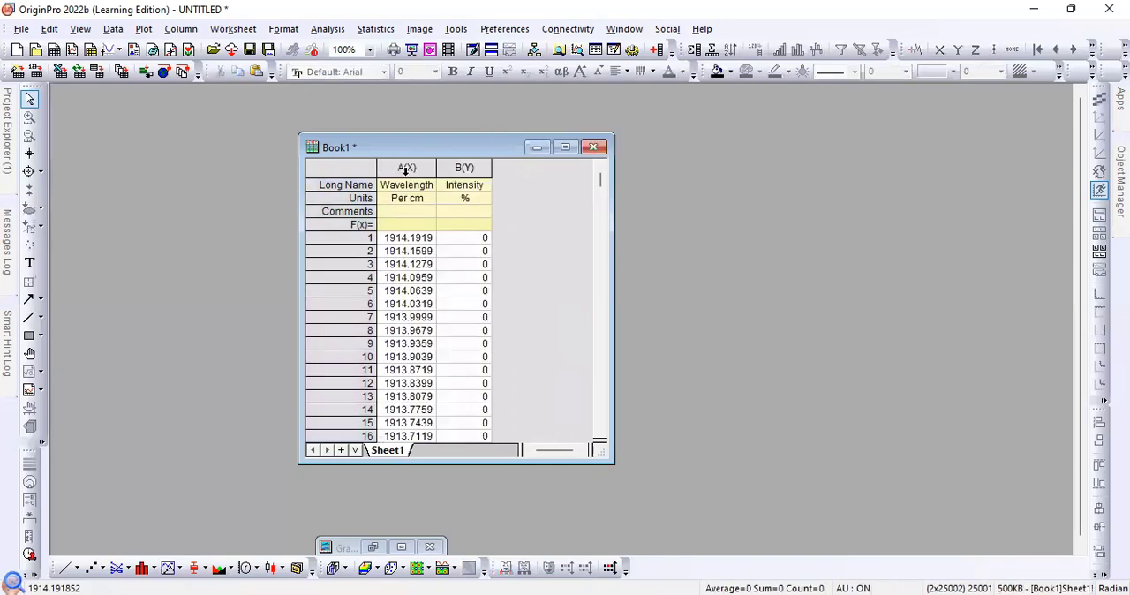
- Plot the Wavelength and Intensity columns as a basic 2D scatter graph, dismiss the speed mode reminder and maximize the graph window
{"action": "left_click_drag", "start_coordinate": [406, 168], "coordinate": [464, 167]}
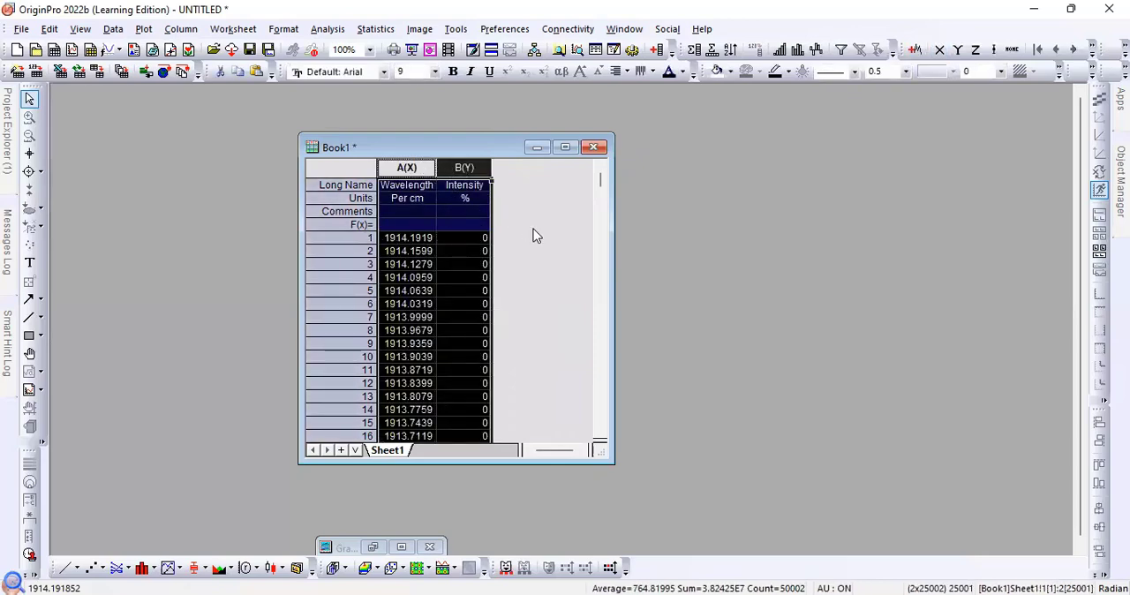
{"action": "left_click", "coordinate": [144, 29]}
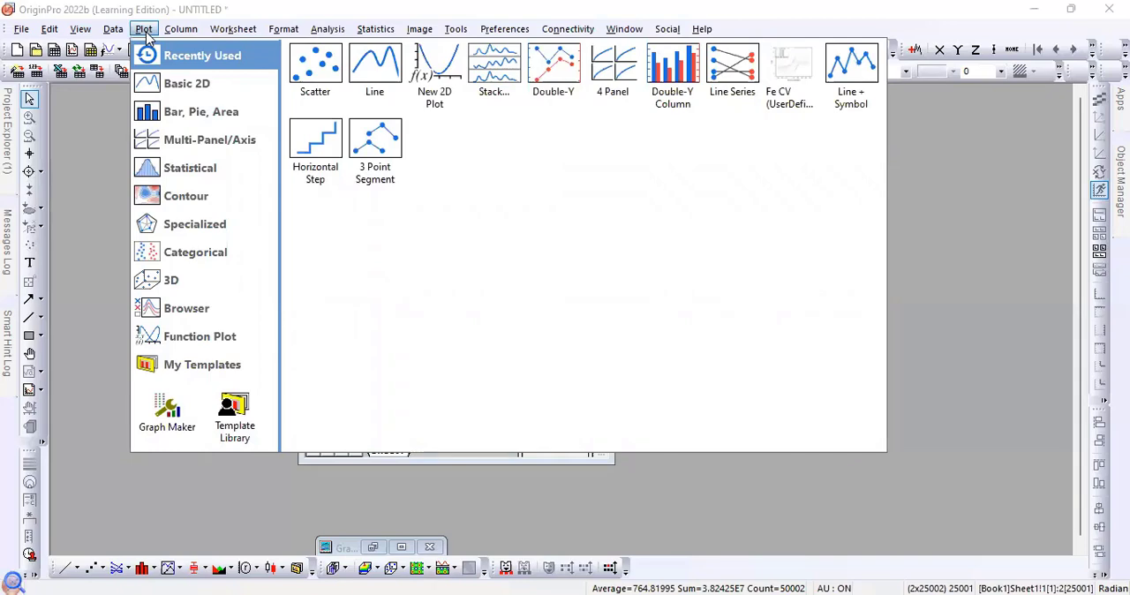
{"action": "mouse_move", "coordinate": [186, 92]}
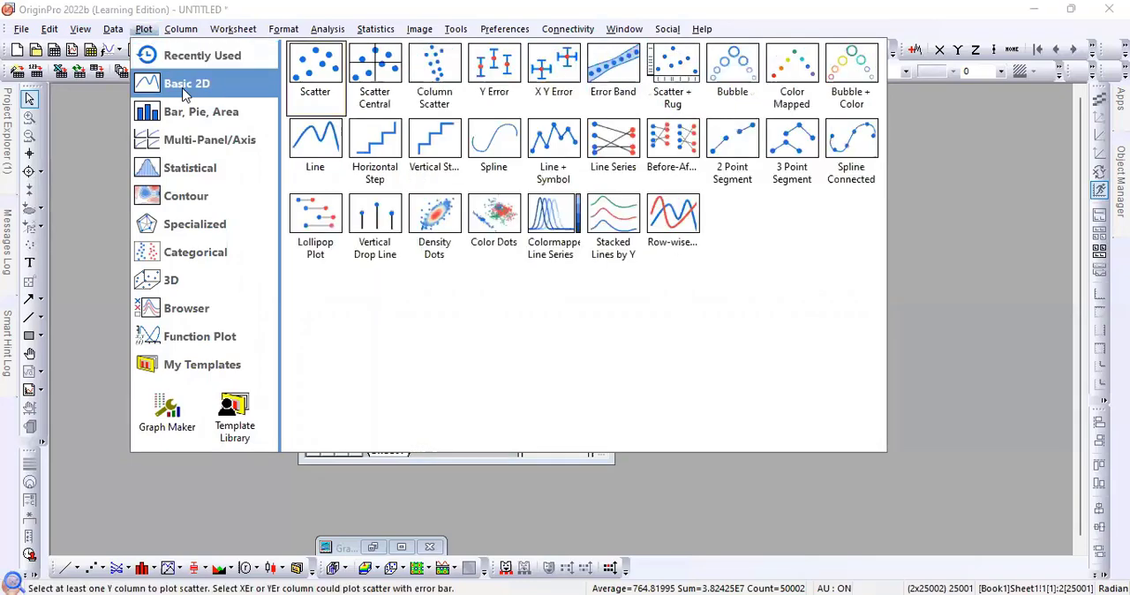
{"action": "left_click", "coordinate": [316, 89]}
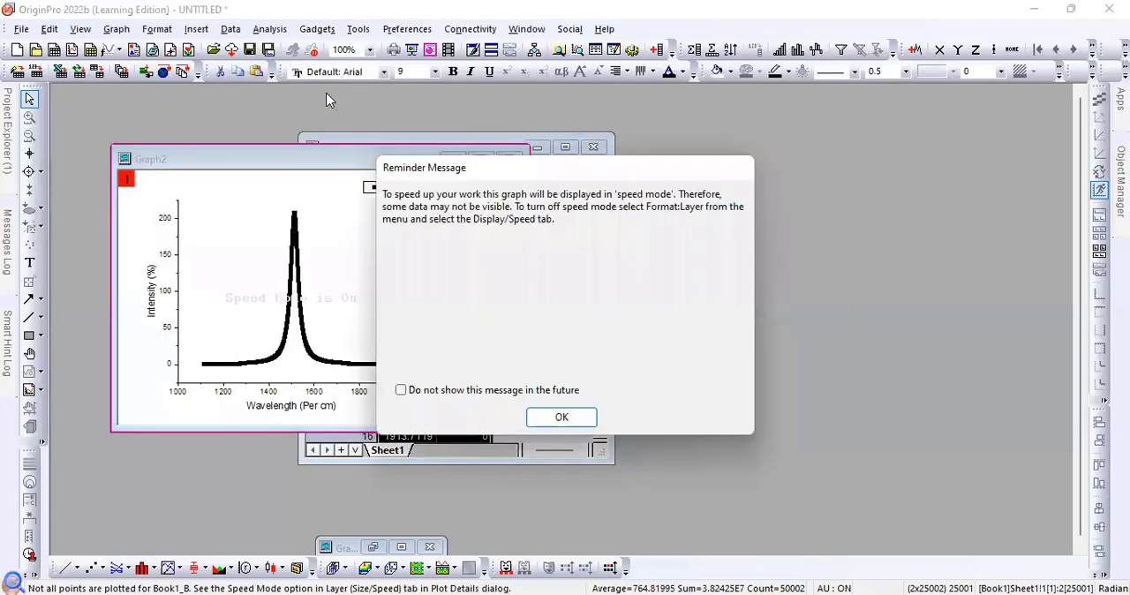
{"action": "left_click", "coordinate": [569, 420]}
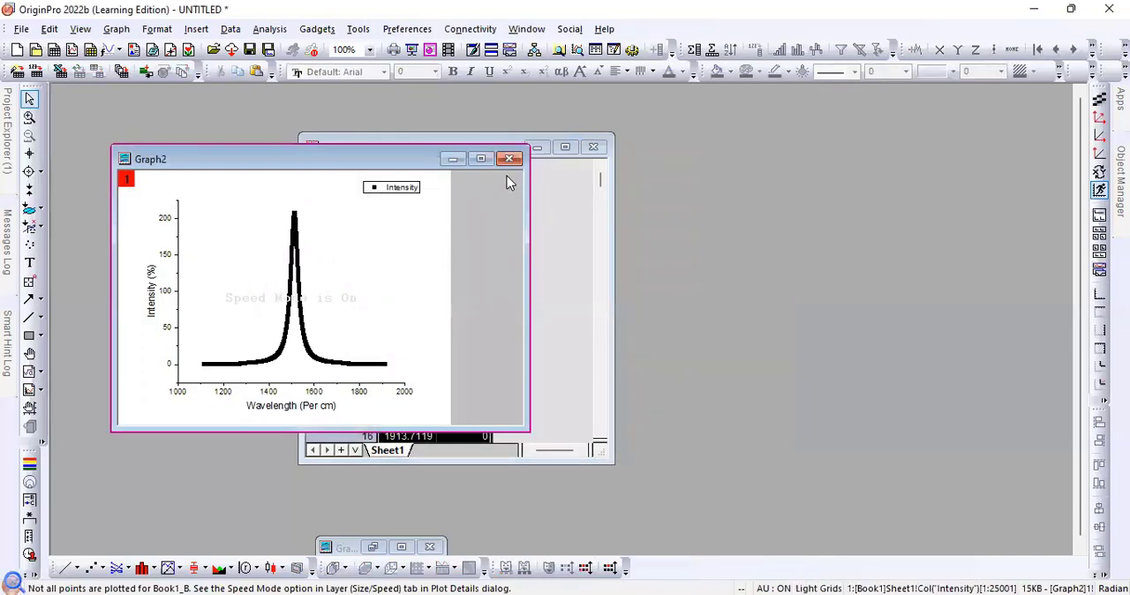
{"action": "left_click", "coordinate": [484, 161]}
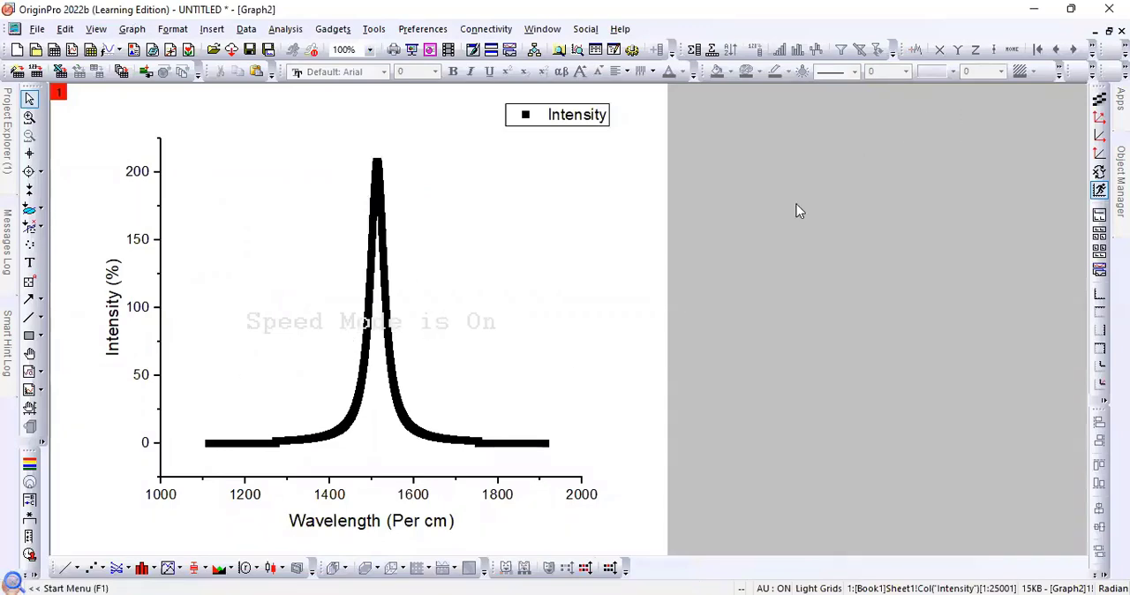
- Change the Intensity plot from scatter symbols to the Line style
{"action": "left_click", "coordinate": [383, 238]}
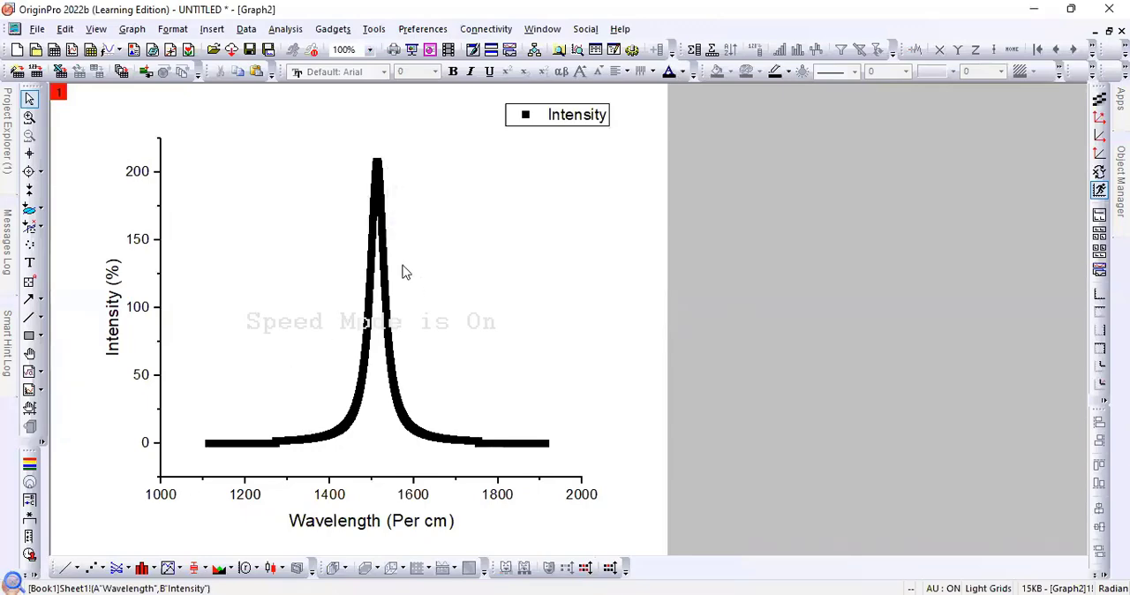
{"action": "left_click", "coordinate": [77, 569]}
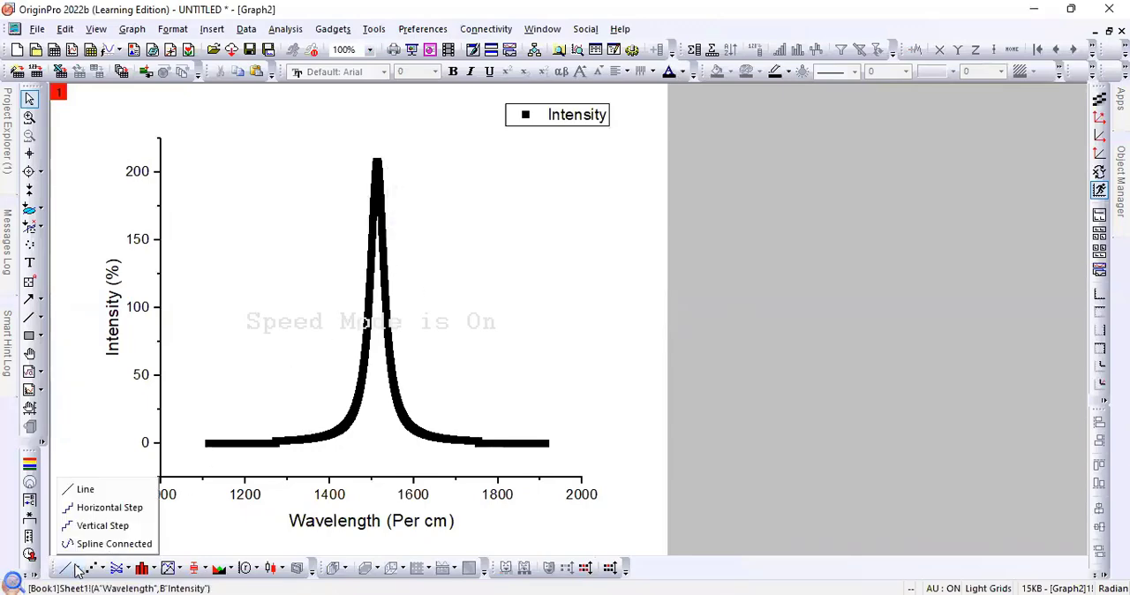
{"action": "left_click", "coordinate": [73, 488]}
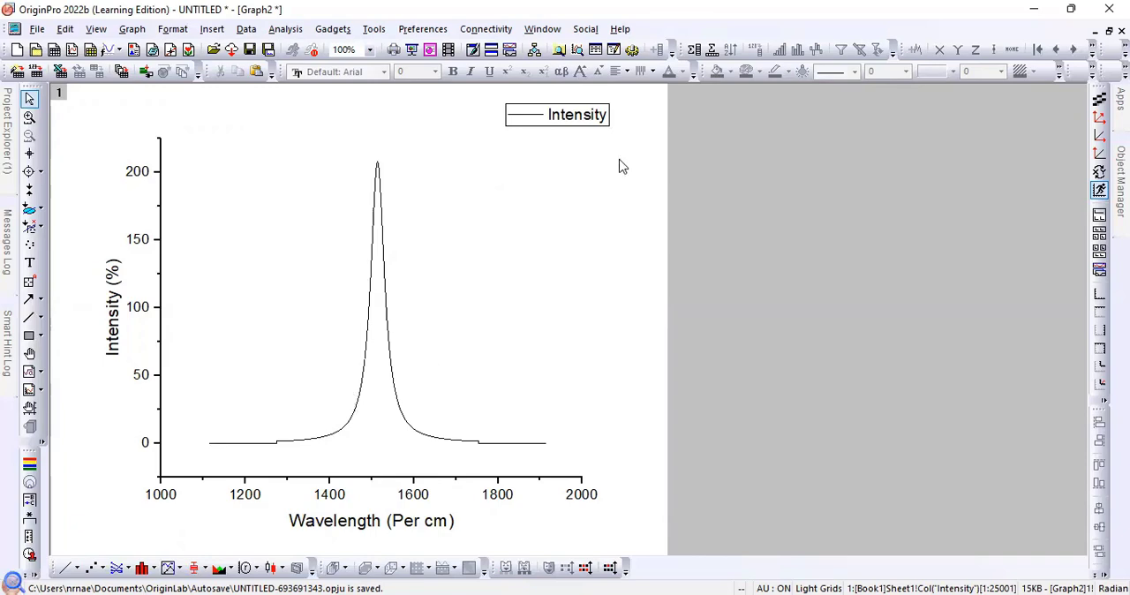
- Move the Intensity legend inside the axes, to the upper-left area beside the peak
{"action": "left_click", "coordinate": [587, 121]}
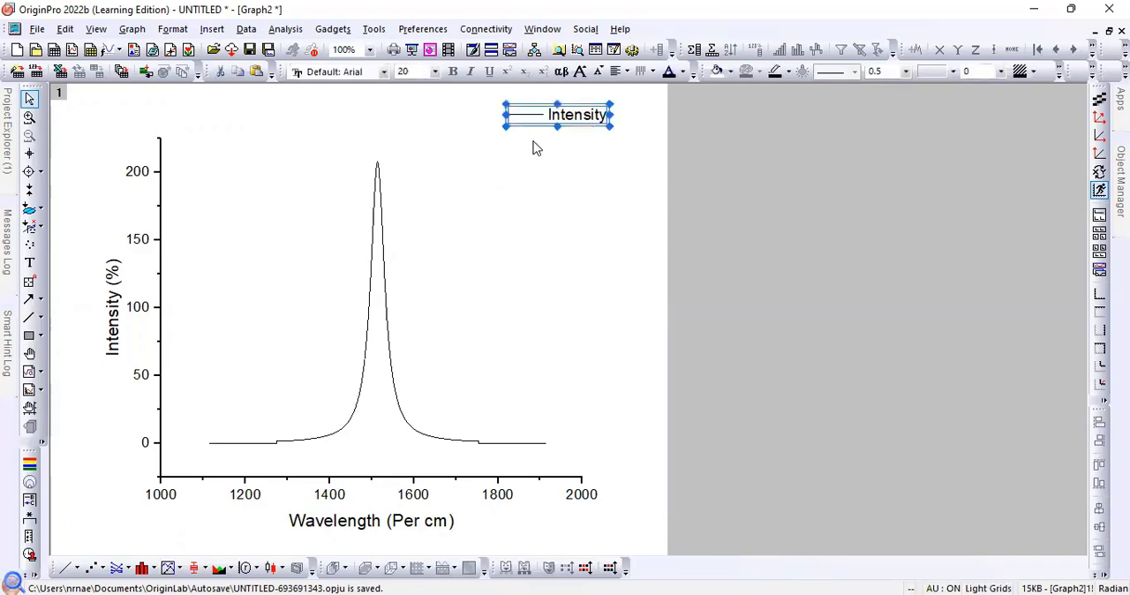
{"action": "left_click", "coordinate": [580, 134]}
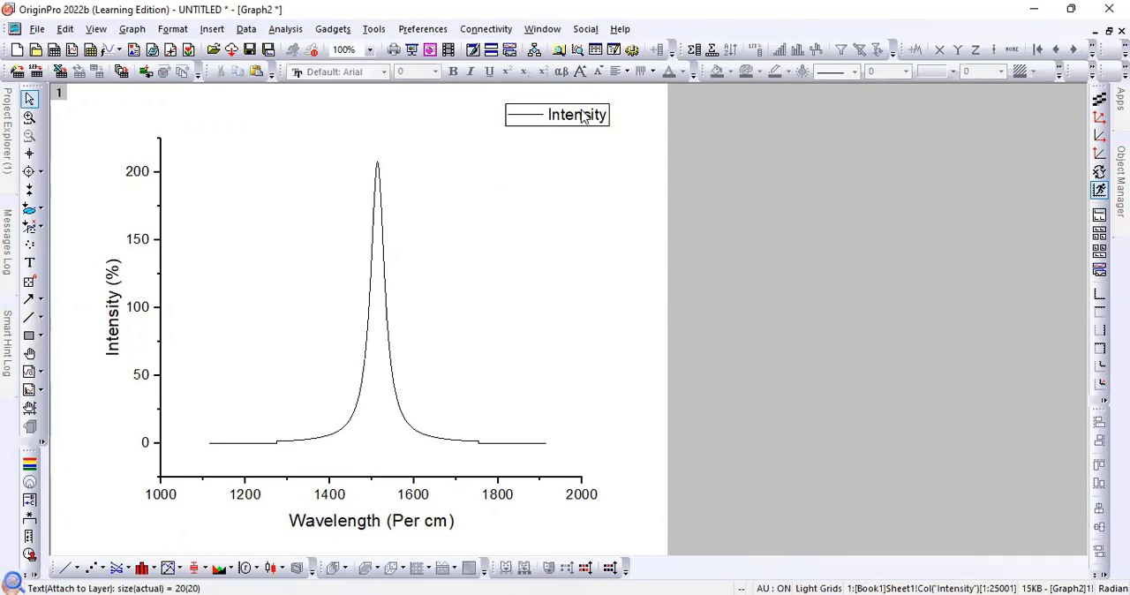
{"action": "left_click_drag", "start_coordinate": [583, 119], "coordinate": [259, 189]}
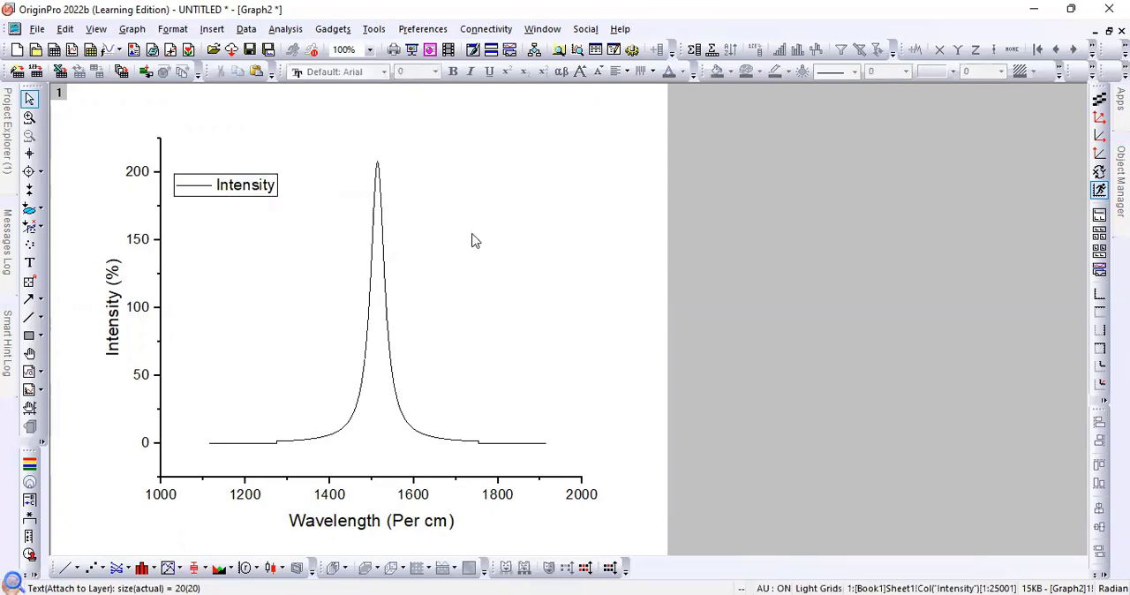
{"action": "left_click", "coordinate": [463, 483]}
{"action": "left_click", "coordinate": [557, 318]}
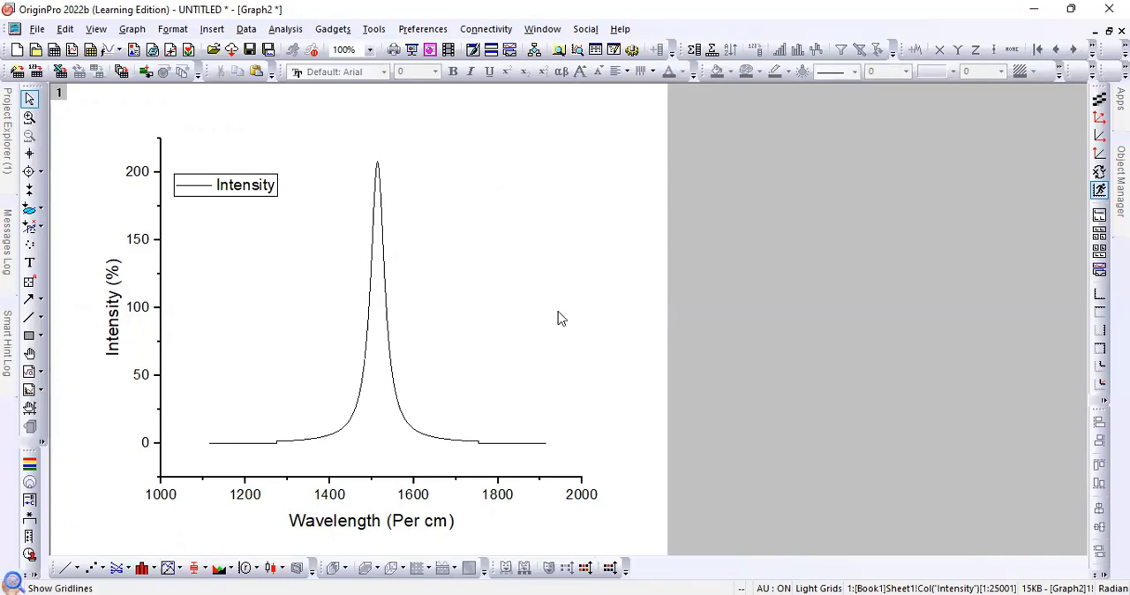
{"action": "right_click", "coordinate": [517, 340]}
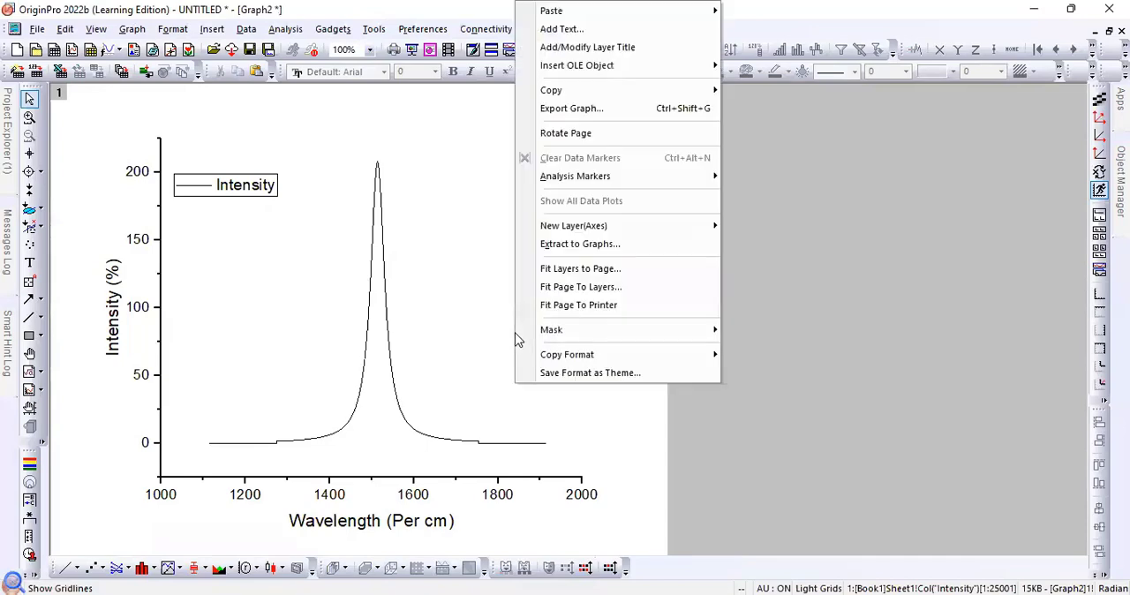
{"action": "left_click", "coordinate": [664, 436]}
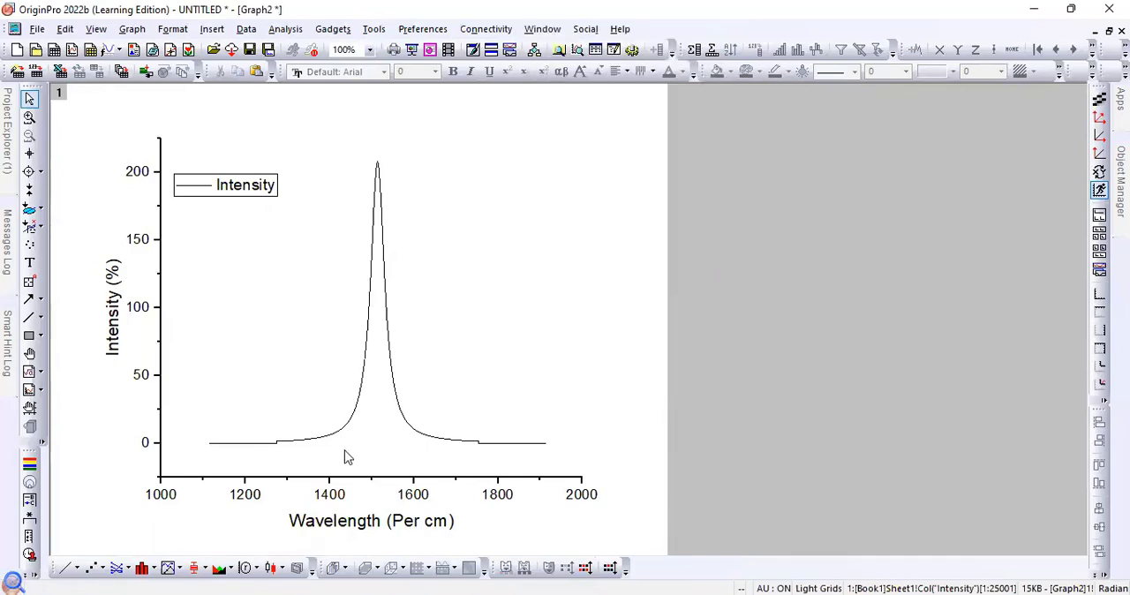
{"action": "left_click", "coordinate": [497, 425]}
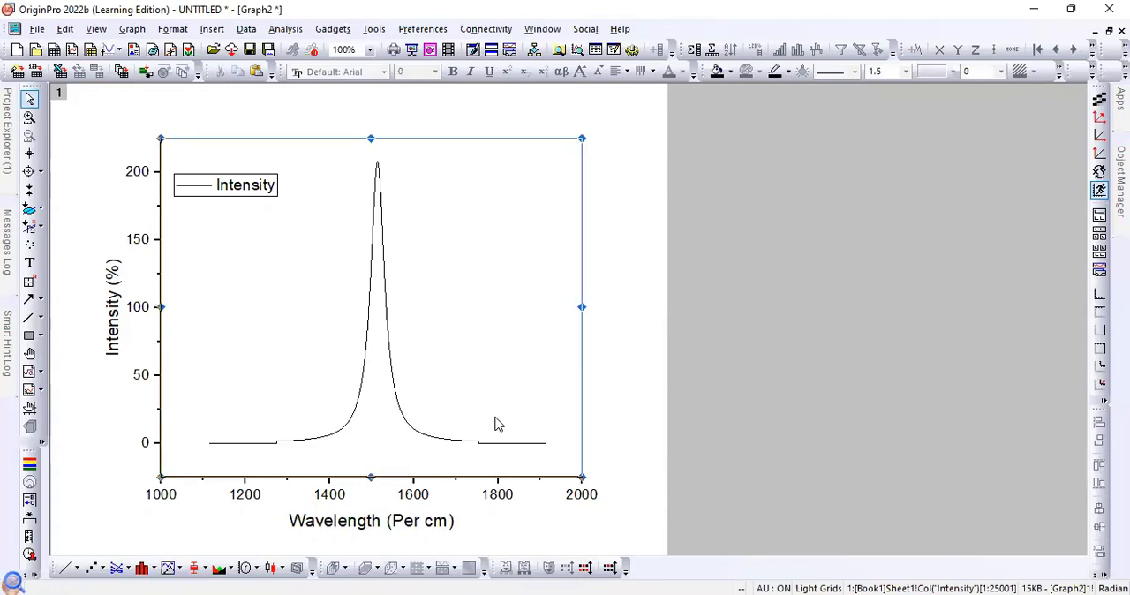
{"action": "right_click", "coordinate": [497, 425]}
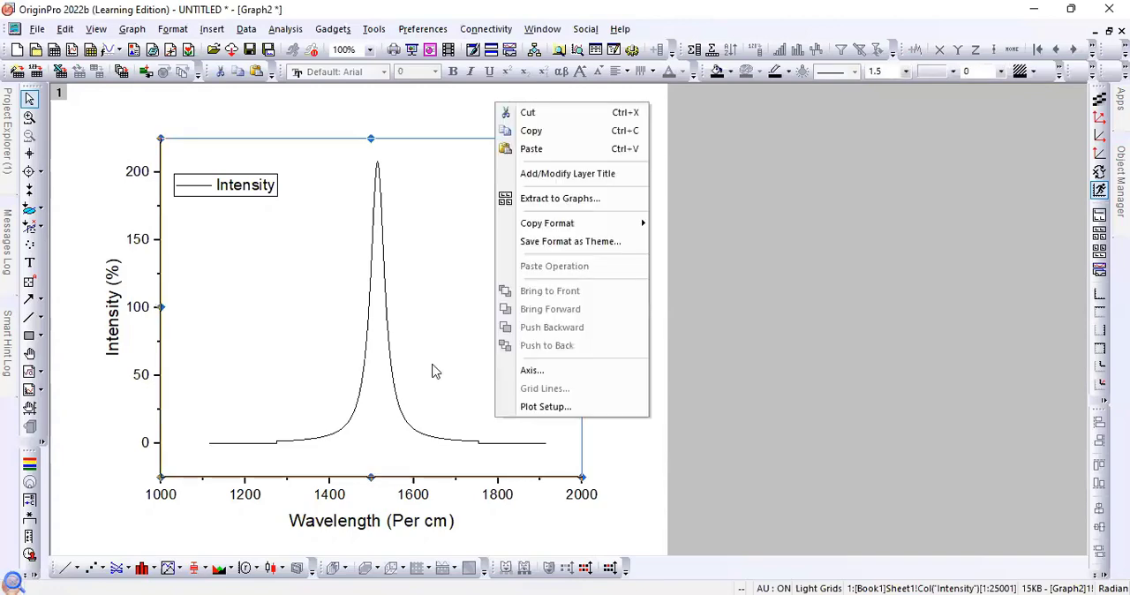
{"action": "left_click", "coordinate": [649, 488]}
- Open the axis settings of the graph layer, then shrink the dialog and place it beside the plot
{"action": "left_click", "coordinate": [526, 390]}
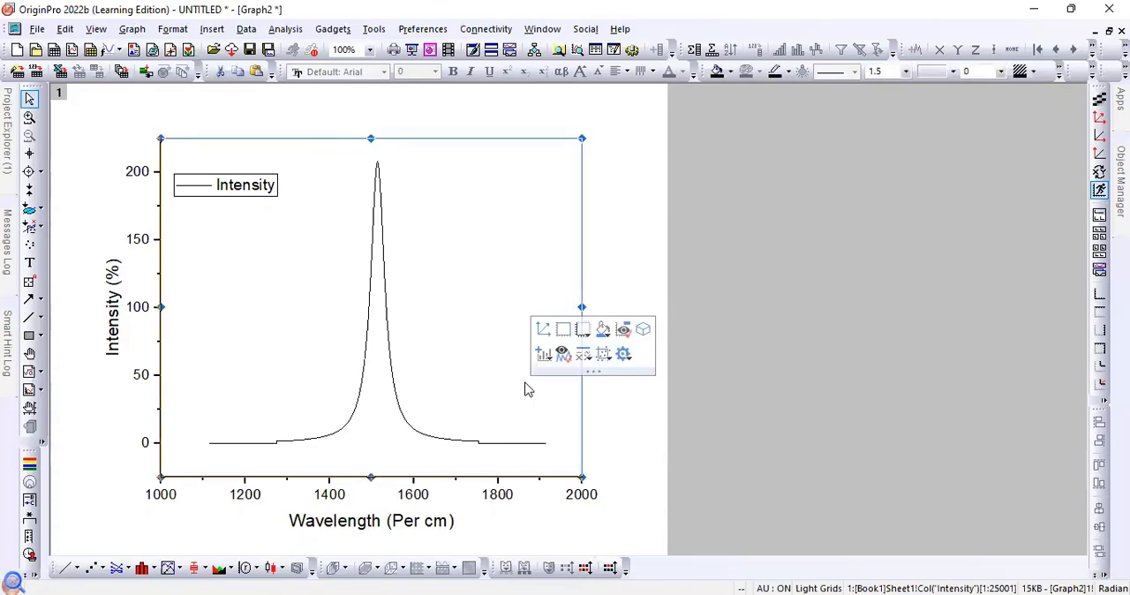
{"action": "right_click", "coordinate": [525, 389]}
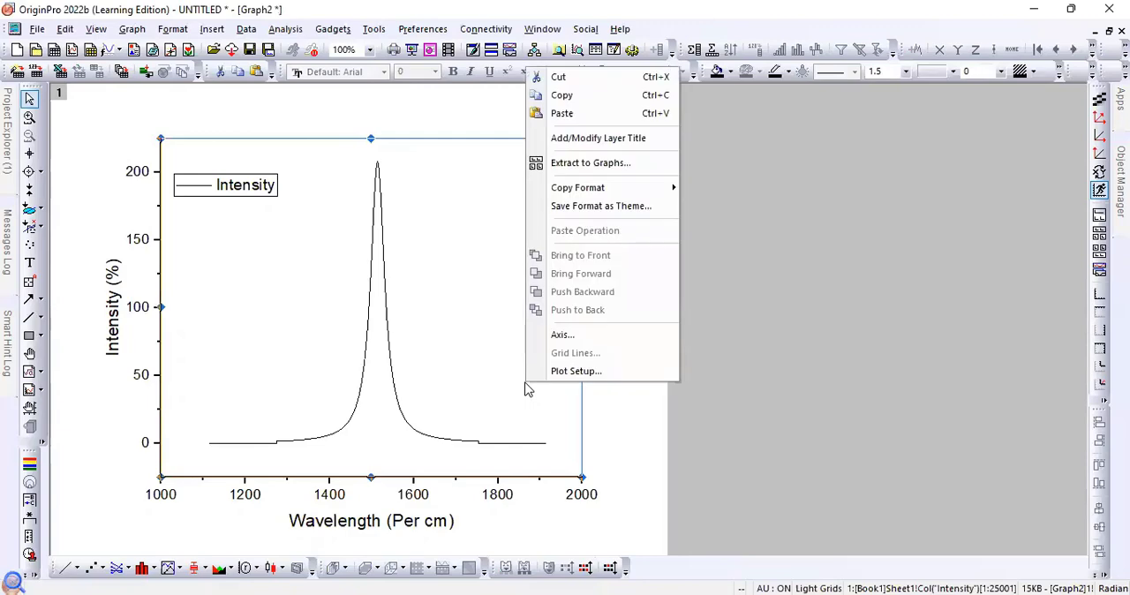
{"action": "left_click", "coordinate": [562, 337]}
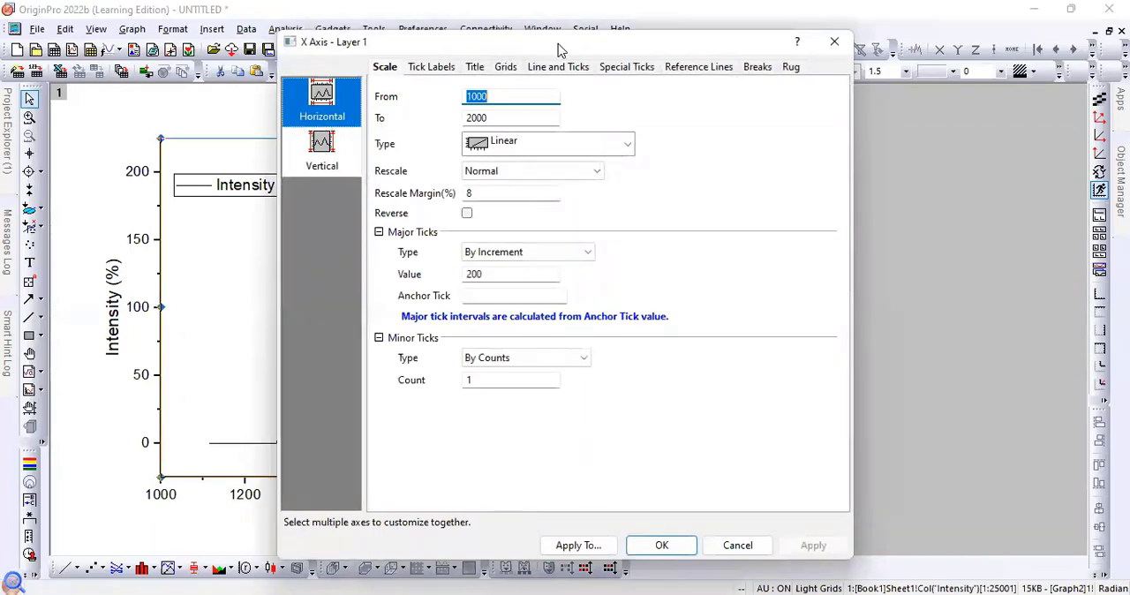
{"action": "left_click_drag", "start_coordinate": [558, 44], "coordinate": [798, 36]}
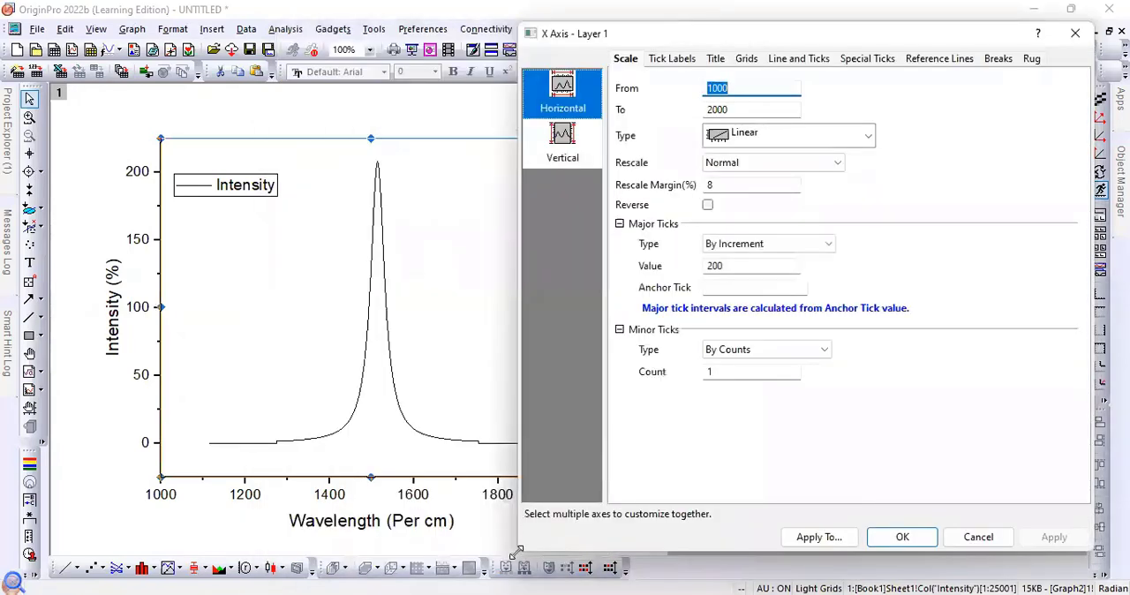
{"action": "left_click_drag", "start_coordinate": [516, 552], "coordinate": [705, 375]}
{"action": "left_click_drag", "start_coordinate": [885, 40], "coordinate": [799, 129]}
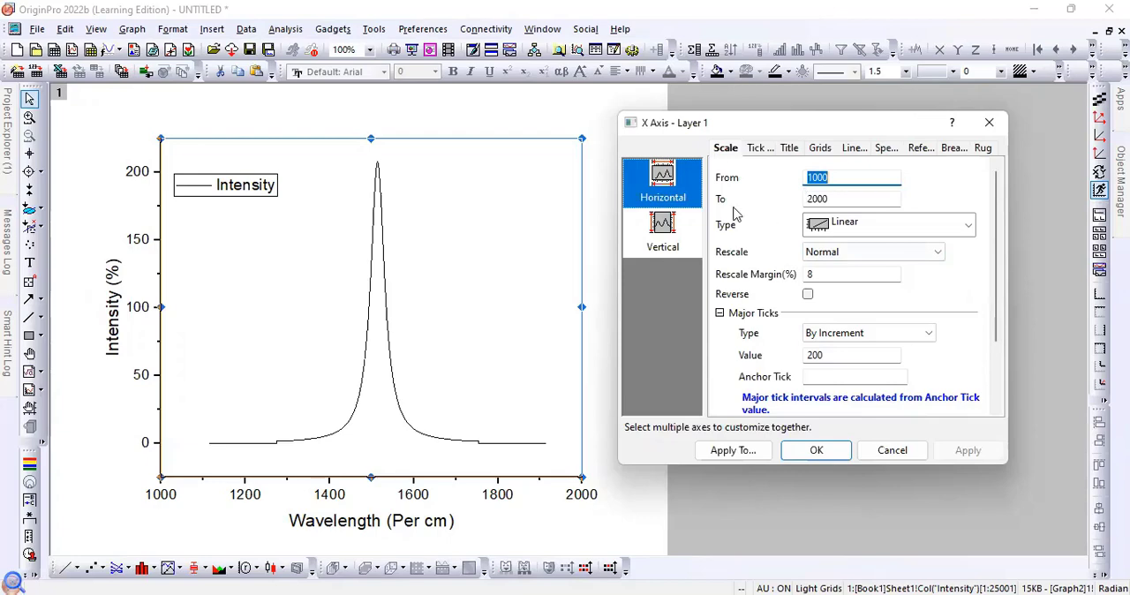
- Set the horizontal axis scale to run from 1900 to 1000
{"action": "left_click", "coordinate": [849, 179]}
{"action": "type", "text": "190"}
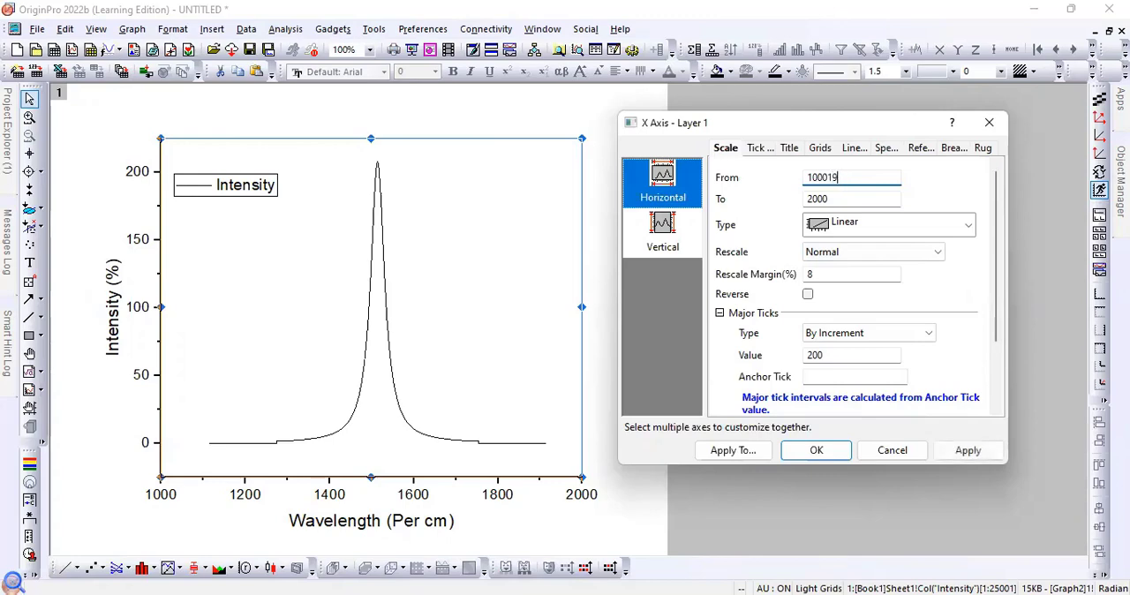
{"action": "key", "text": "BackSpace"}
{"action": "key", "text": "BackSpace"}
{"action": "key", "text": "BackSpace"}
{"action": "key", "text": "BackSpace"}
{"action": "key", "text": "BackSpace"}
{"action": "key", "text": "BackSpace"}
{"action": "type", "text": "1900"}
{"action": "double_click", "coordinate": [841, 205]}
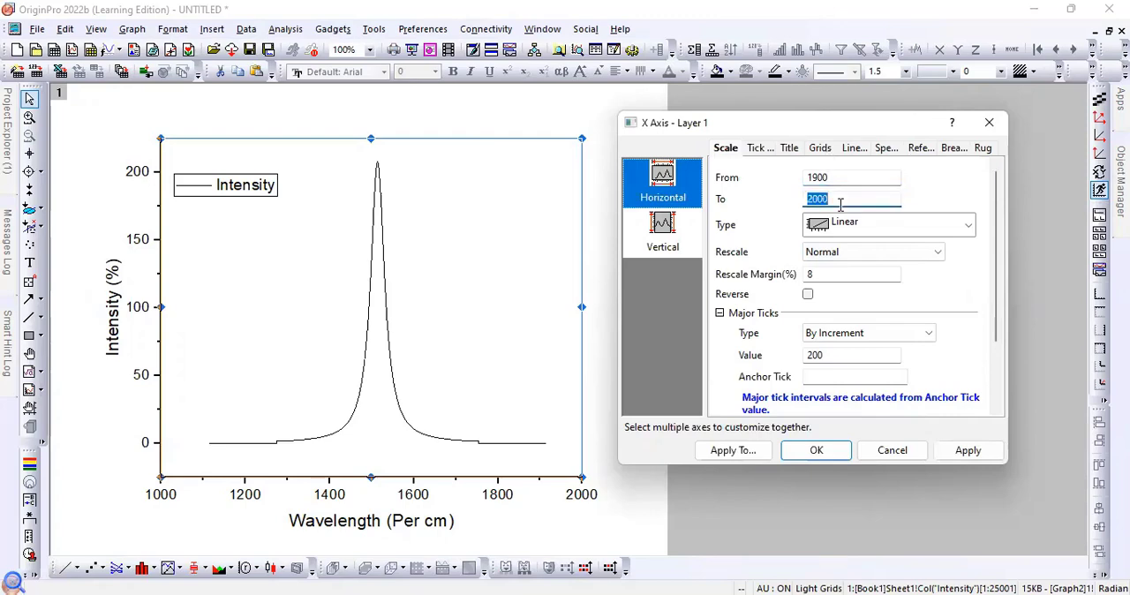
{"action": "type", "text": "1000"}
- Set the horizontal axis major tick increment to 300 and apply the scale settings to the graph
{"action": "double_click", "coordinate": [825, 356]}
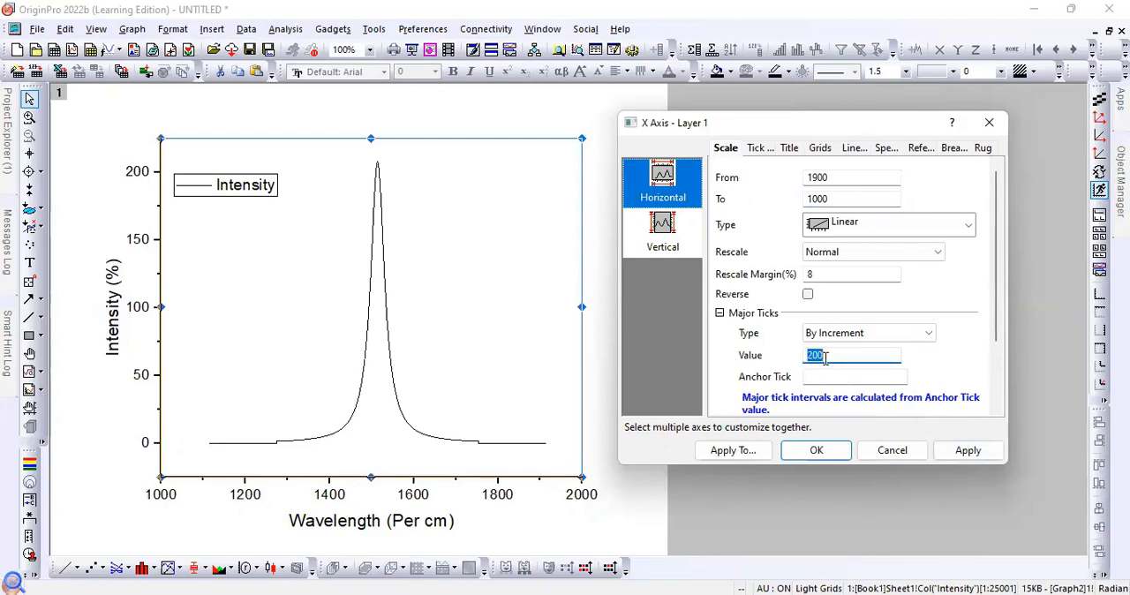
{"action": "type", "text": "300"}
{"action": "left_click", "coordinate": [968, 451]}
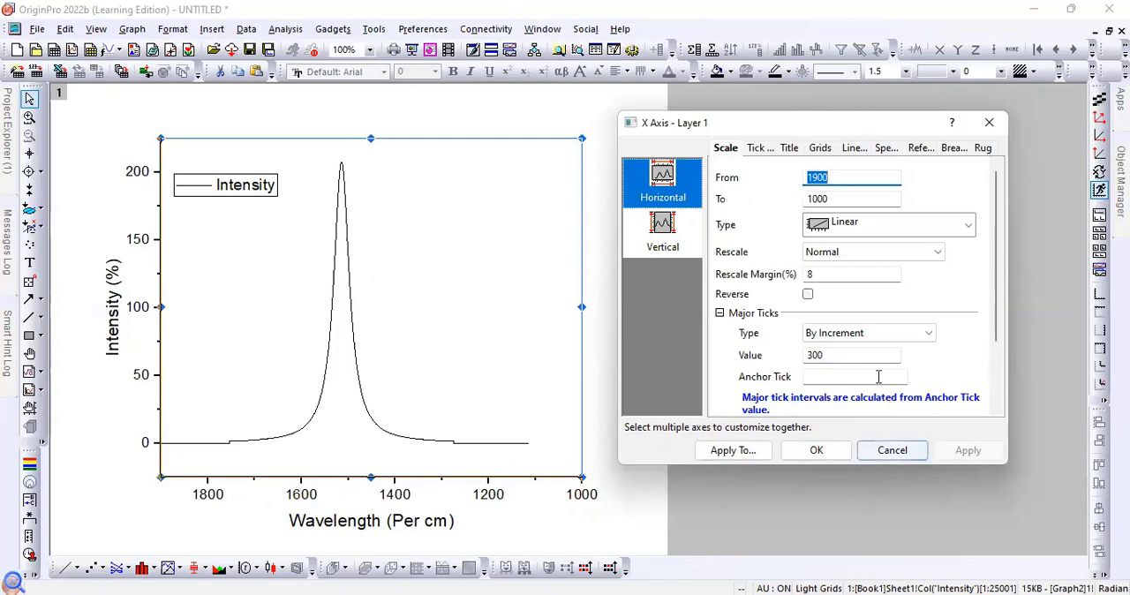
- Set the start value of the vertical axis scale to 225
{"action": "left_click", "coordinate": [664, 244]}
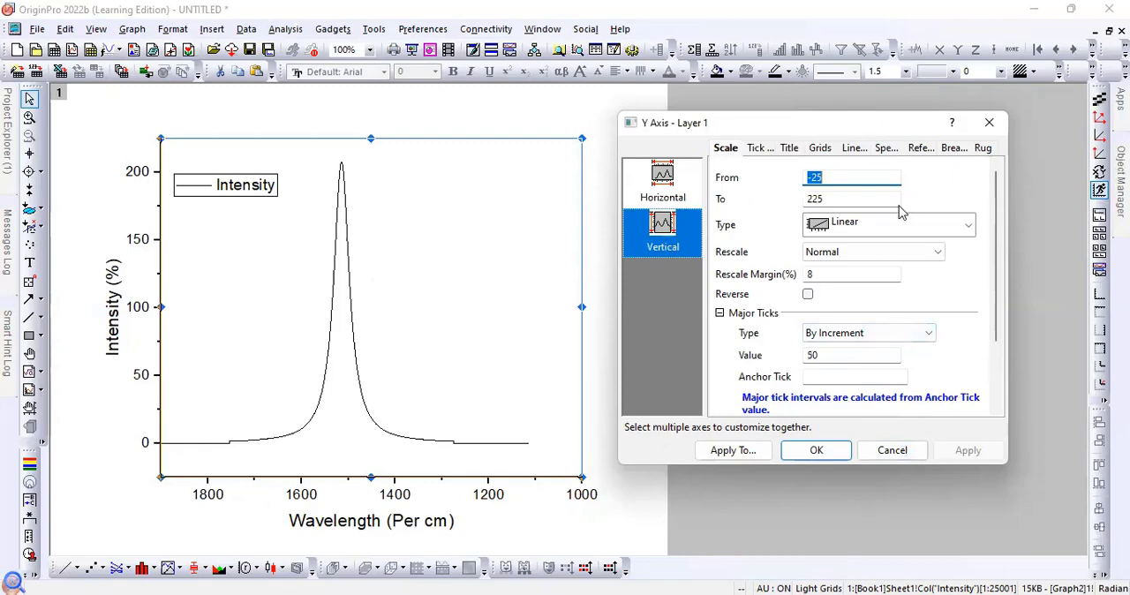
{"action": "left_click", "coordinate": [837, 181]}
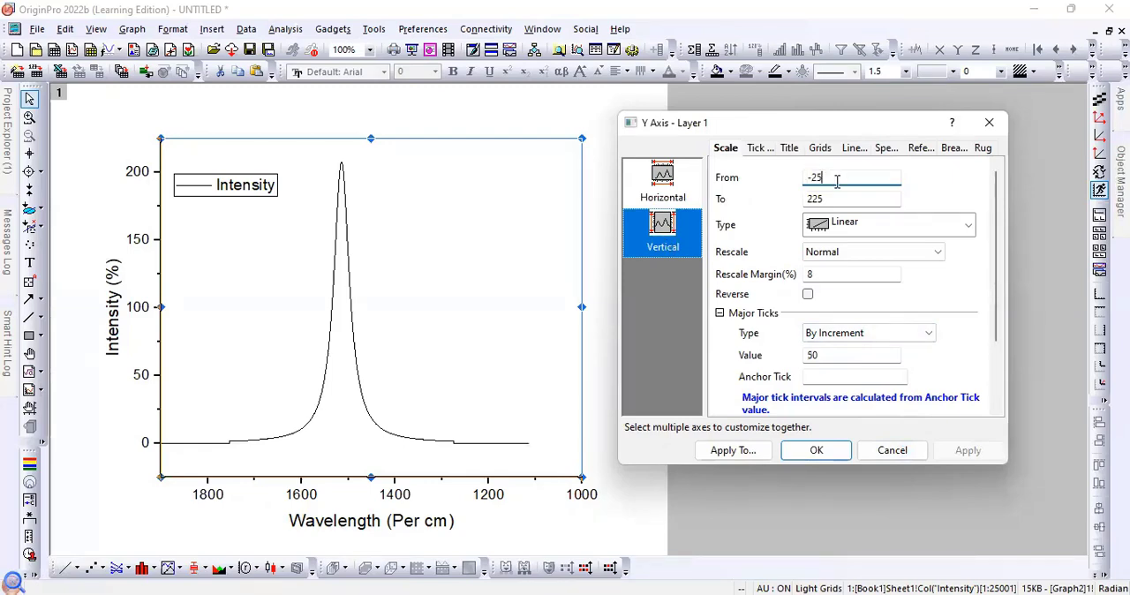
{"action": "key", "text": "BackSpace"}
{"action": "key", "text": "BackSpace"}
{"action": "key", "text": "BackSpace"}
{"action": "type", "text": "2"}
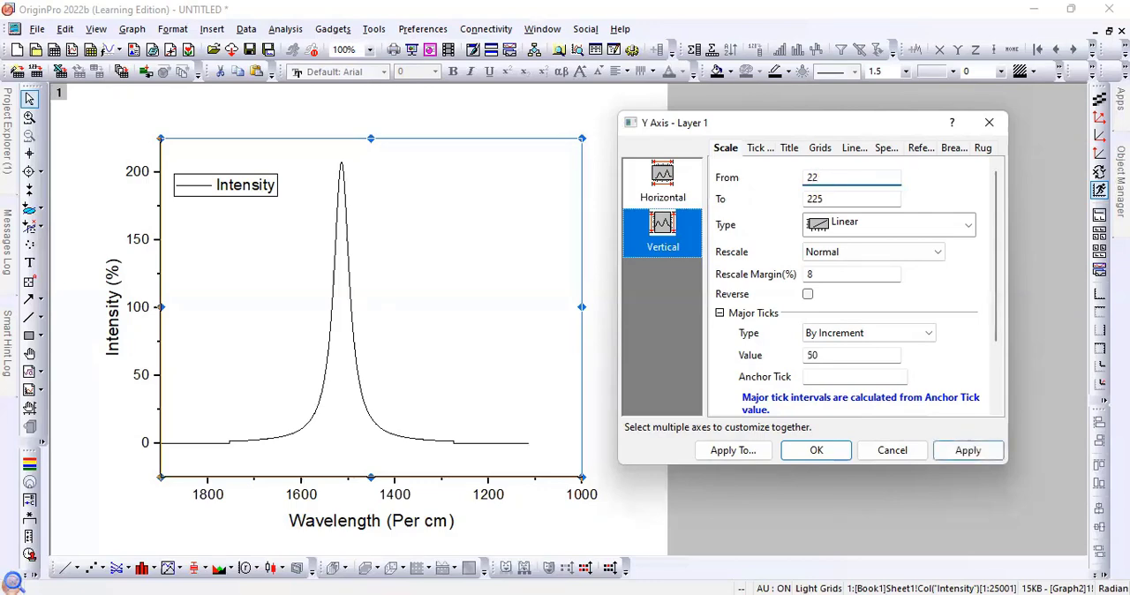
- Set the end value of the vertical axis scale to -5, apply it to the graph, and close the axis settings
{"action": "left_click", "coordinate": [834, 204]}
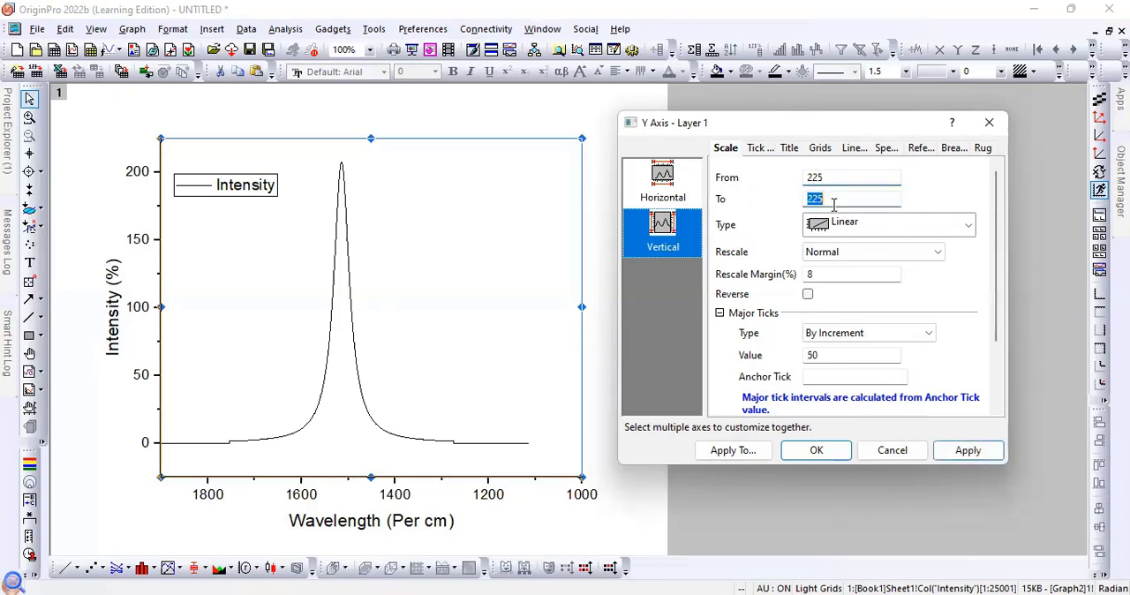
{"action": "left_click", "coordinate": [834, 204]}
{"action": "left_click_drag", "start_coordinate": [834, 204], "coordinate": [803, 208]}
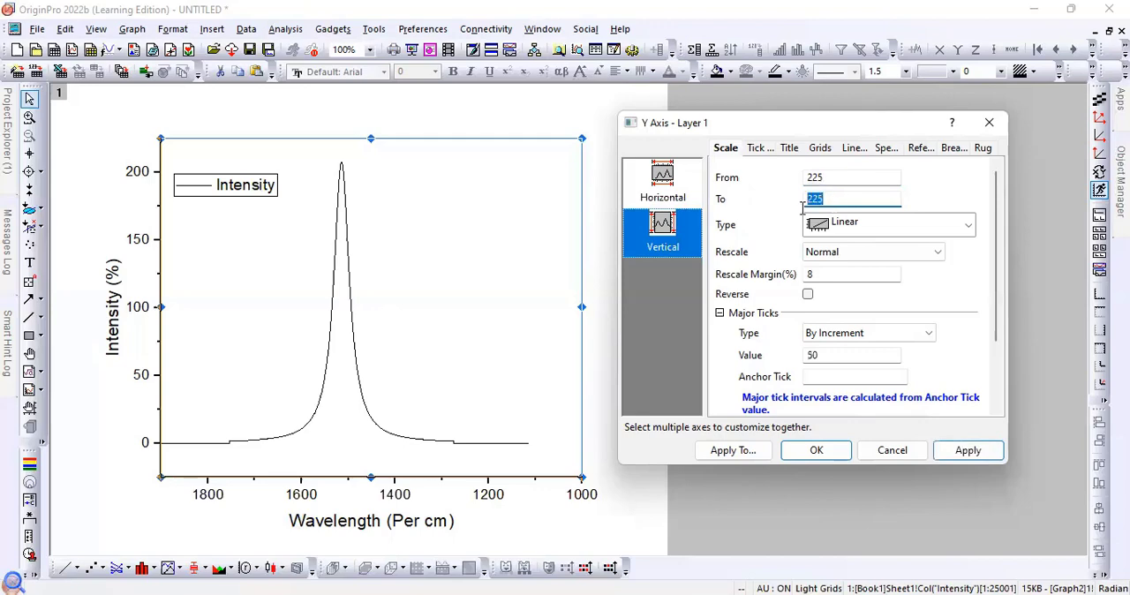
{"action": "type", "text": "-5"}
{"action": "left_click", "coordinate": [967, 452]}
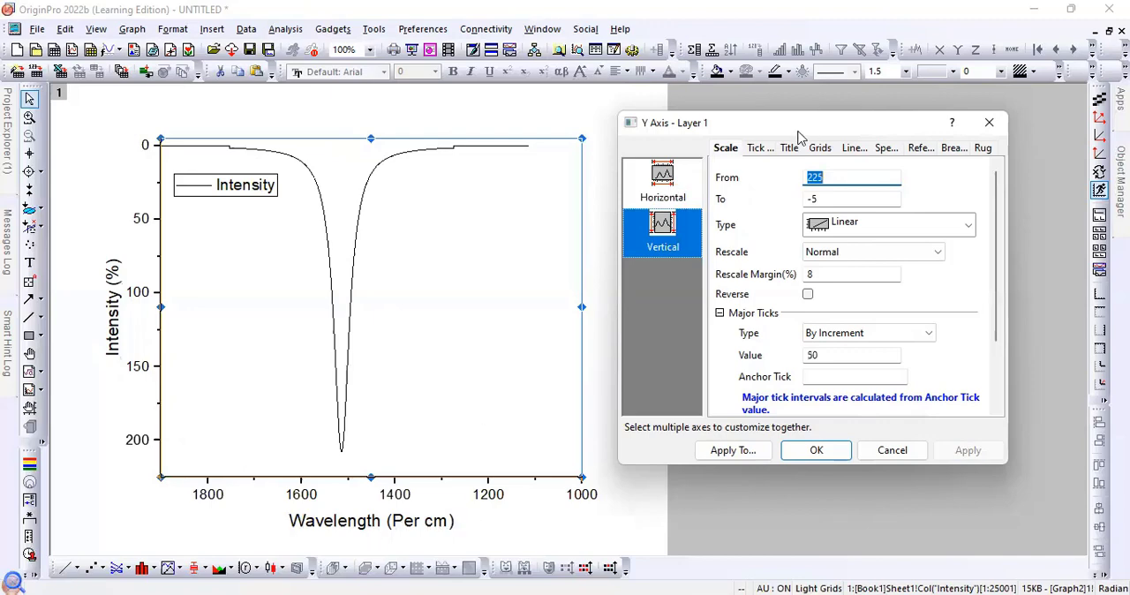
{"action": "left_click_drag", "start_coordinate": [738, 127], "coordinate": [804, 127]}
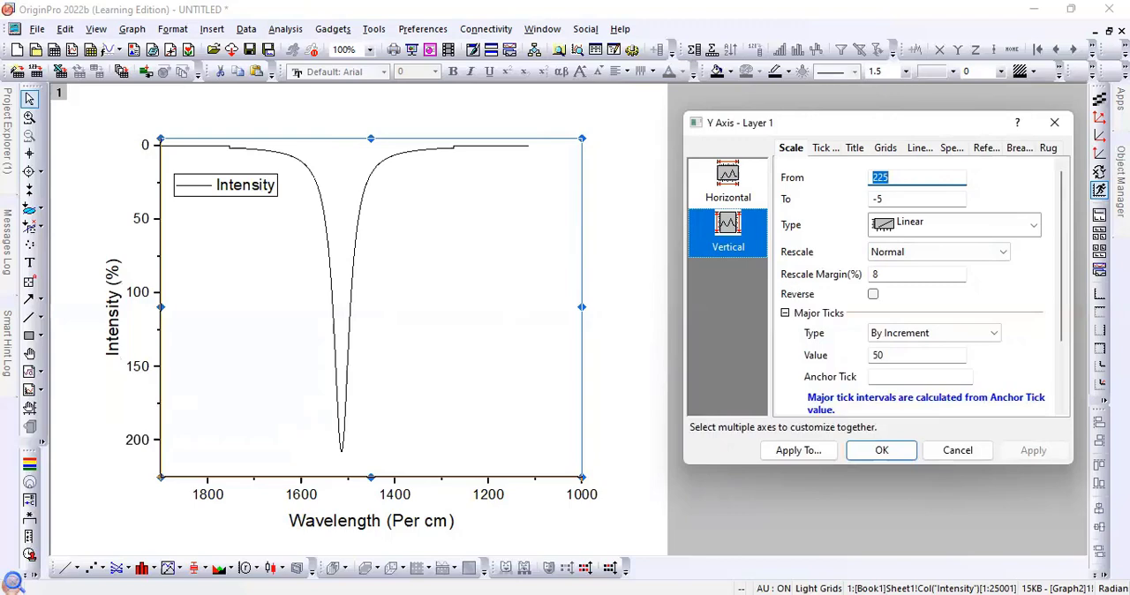
{"action": "left_click", "coordinate": [1064, 123]}
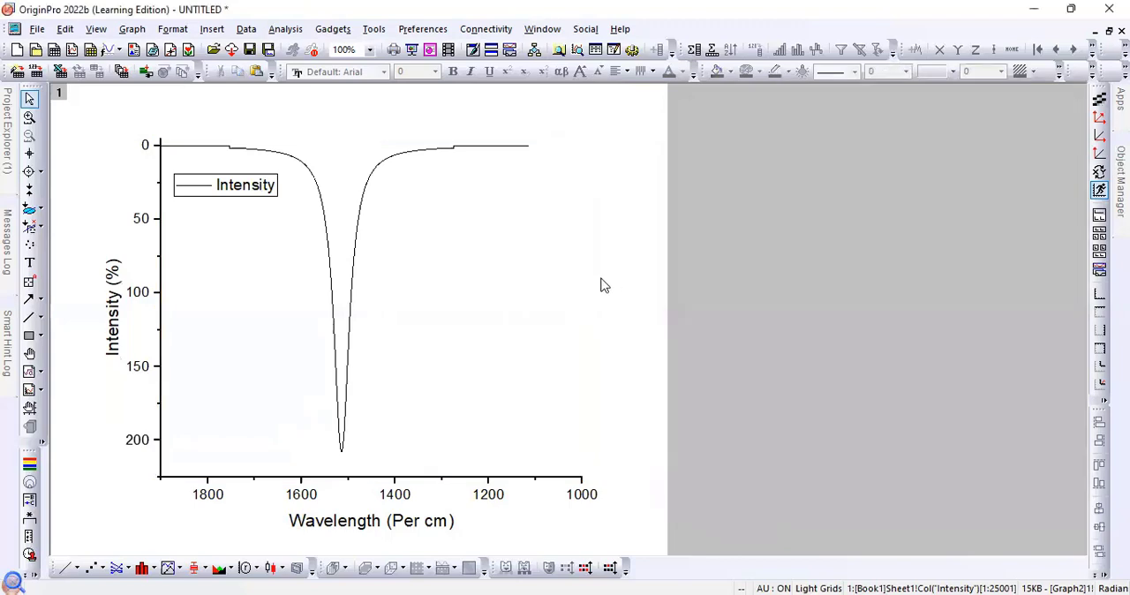
- Reopen the axis settings of the graph layer and show the line and tick options
{"action": "left_click", "coordinate": [518, 294]}
{"action": "right_click", "coordinate": [518, 294]}
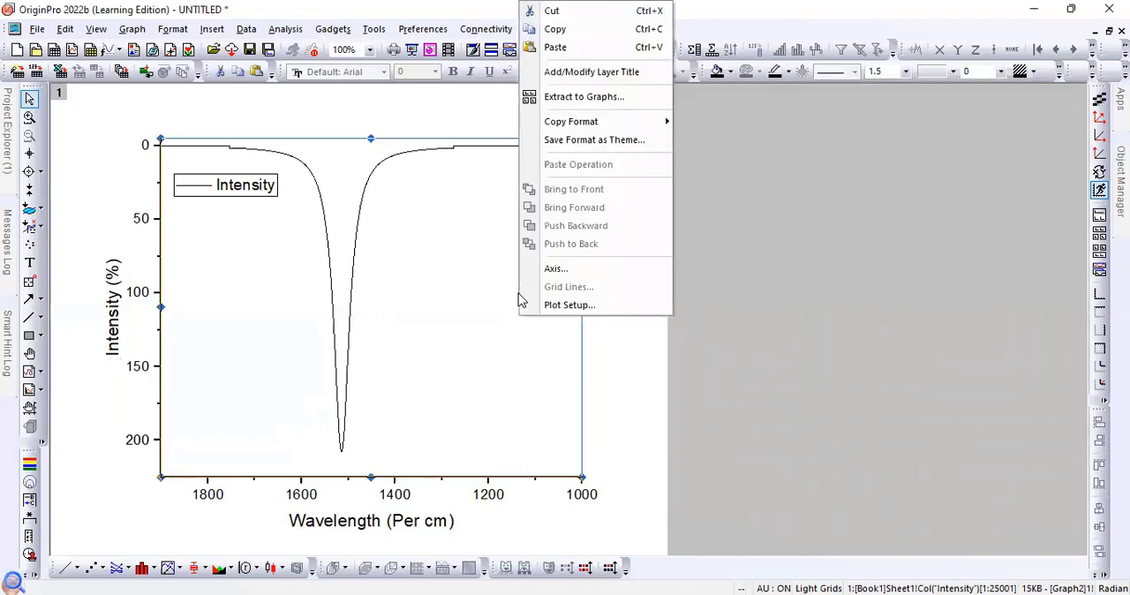
{"action": "left_click", "coordinate": [546, 275]}
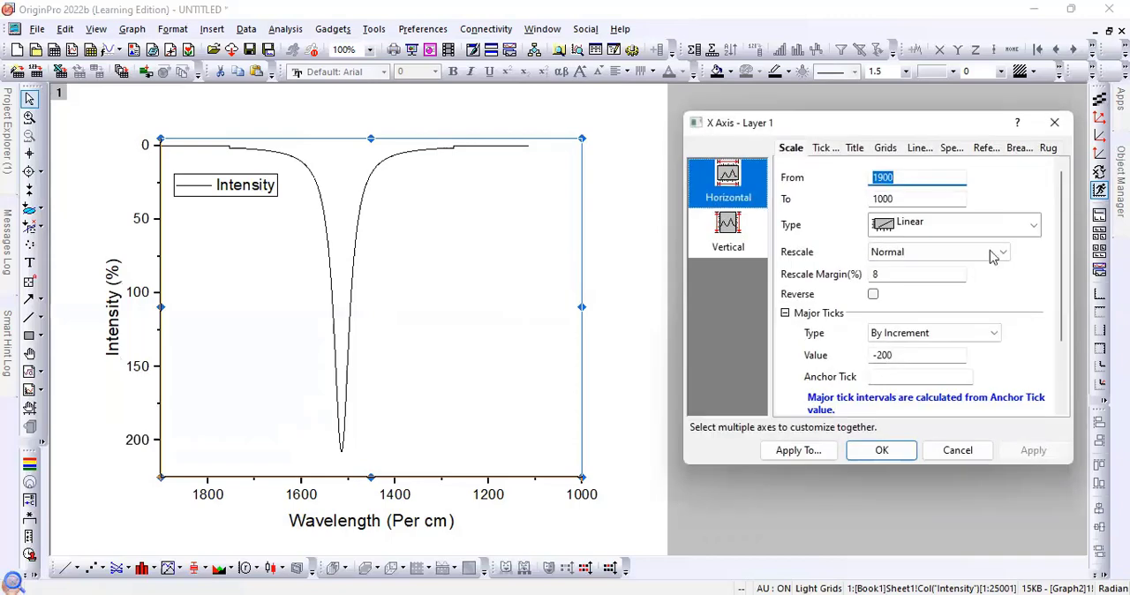
{"action": "left_click", "coordinate": [824, 148]}
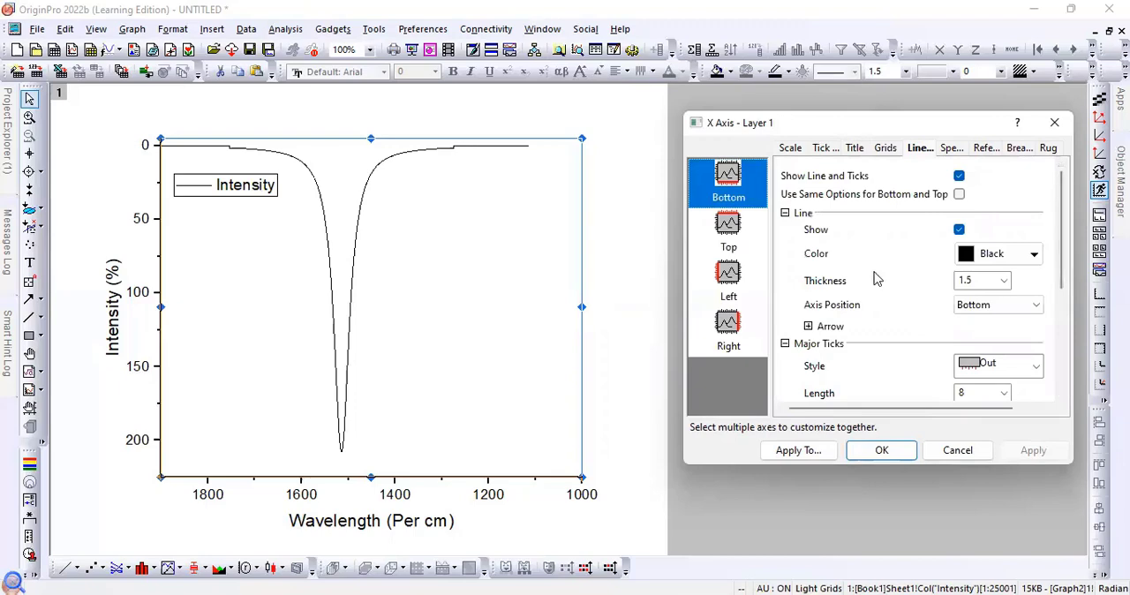
- Examine the line, major tick and minor tick options of the bottom axis
{"action": "left_click", "coordinate": [959, 177]}
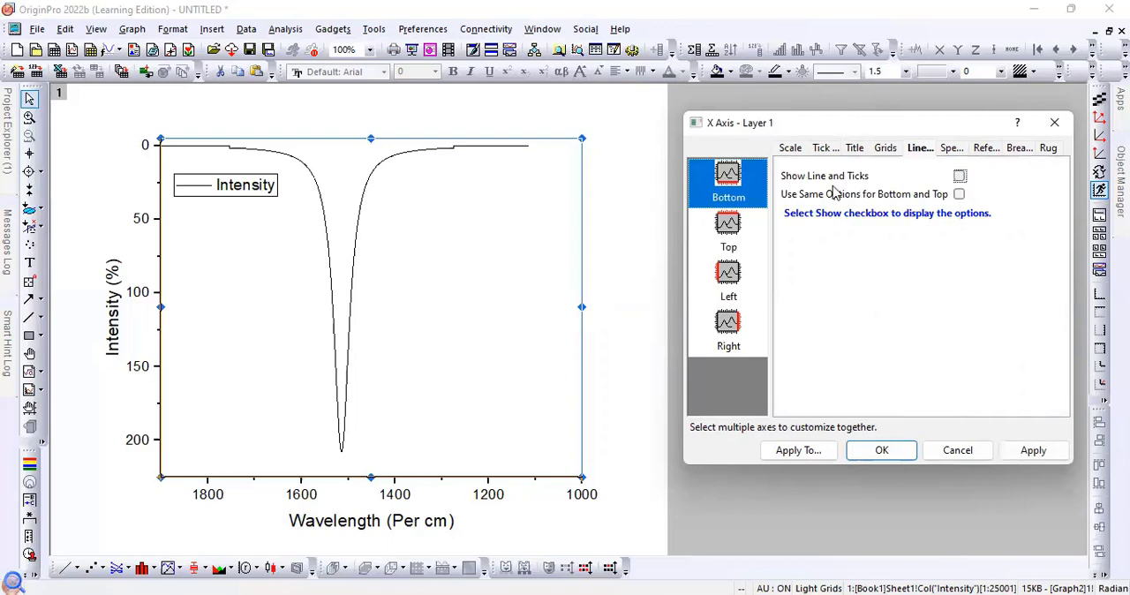
{"action": "left_click", "coordinate": [959, 177]}
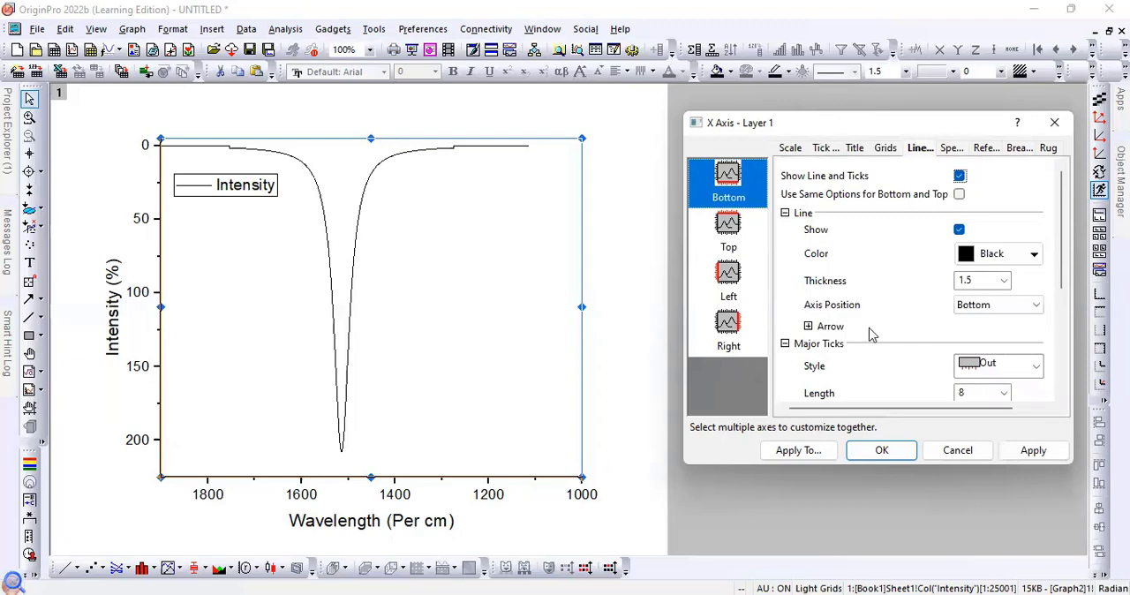
{"action": "scroll", "coordinate": [870, 333], "scroll_direction": "down", "scroll_amount": 1}
{"action": "scroll", "coordinate": [870, 334], "scroll_direction": "up", "scroll_amount": 1}
{"action": "scroll", "coordinate": [910, 350], "scroll_direction": "down", "scroll_amount": 1}
{"action": "scroll", "coordinate": [910, 351], "scroll_direction": "down", "scroll_amount": 3}
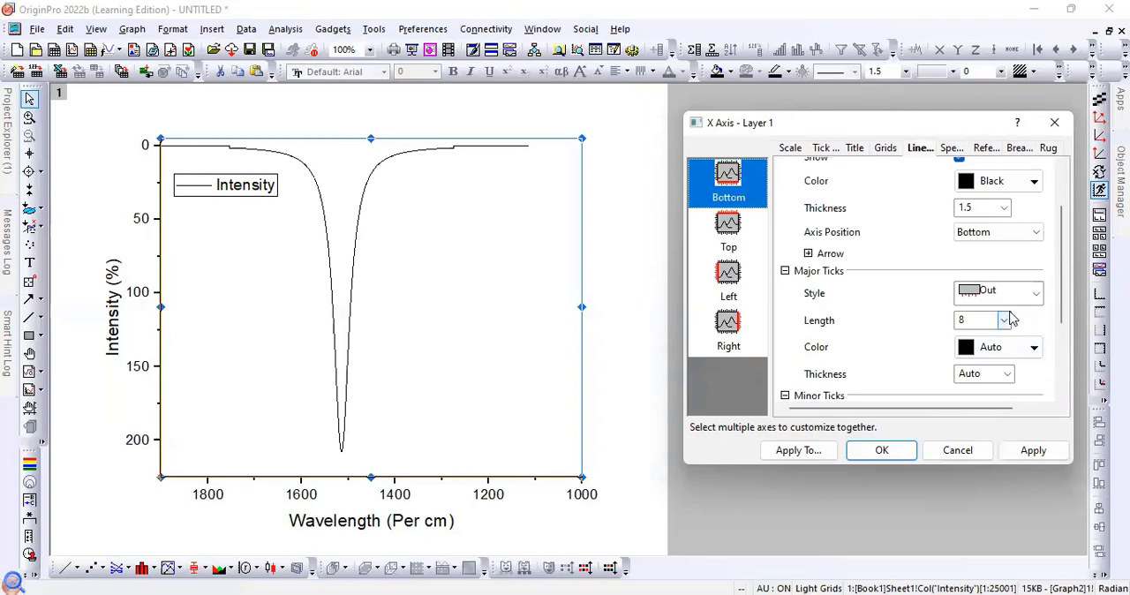
{"action": "scroll", "coordinate": [1005, 353], "scroll_direction": "down", "scroll_amount": 3}
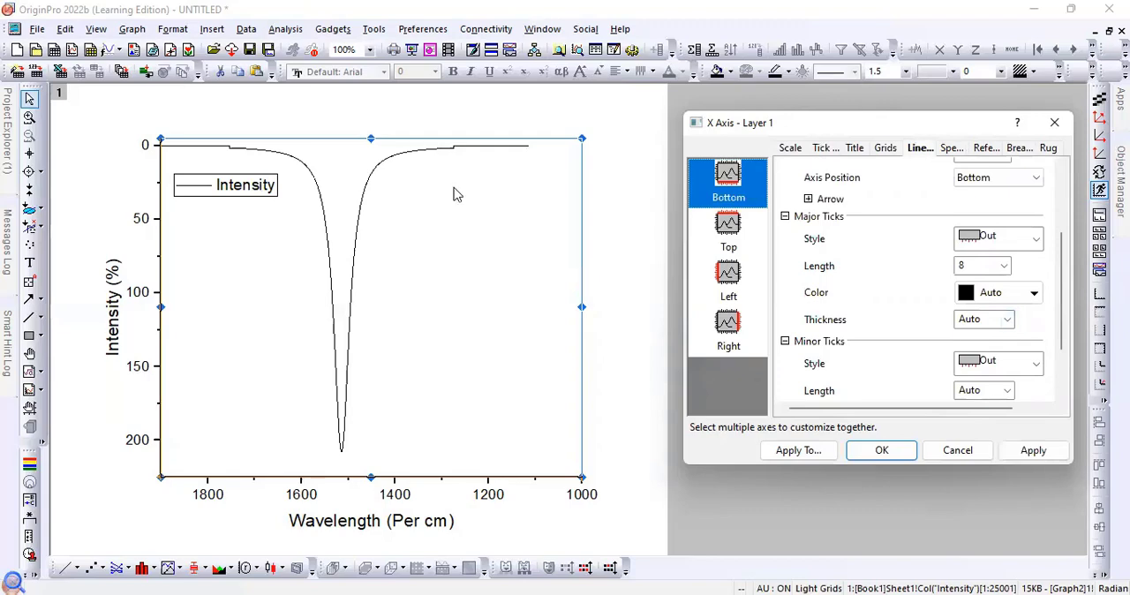
- Enable the line and ticks of the right axis and set its major tick style to None
{"action": "left_click", "coordinate": [729, 335]}
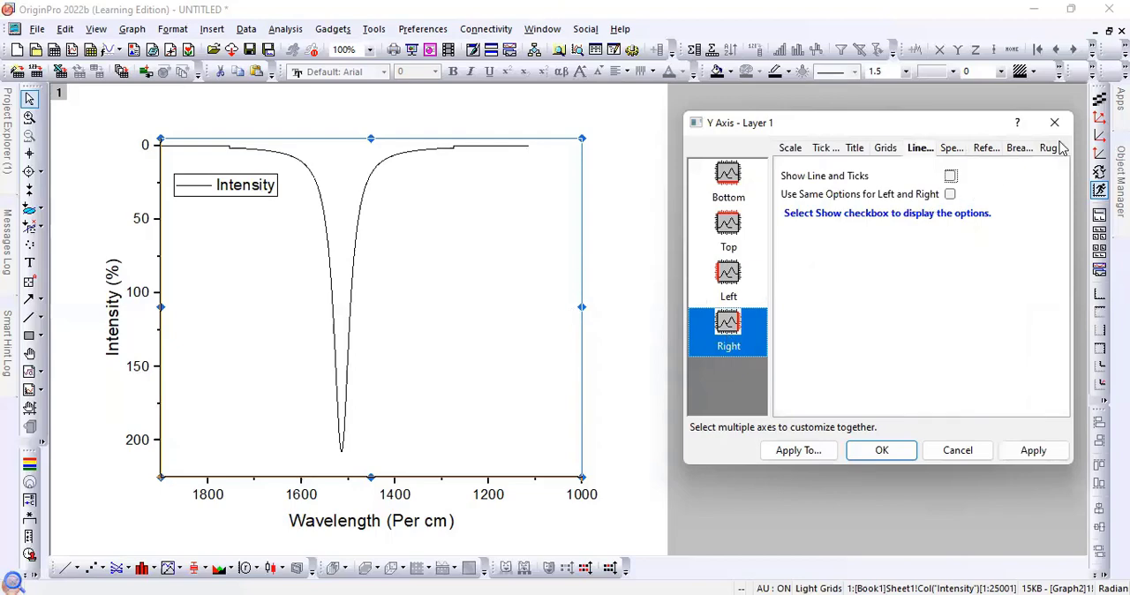
{"action": "left_click", "coordinate": [951, 177]}
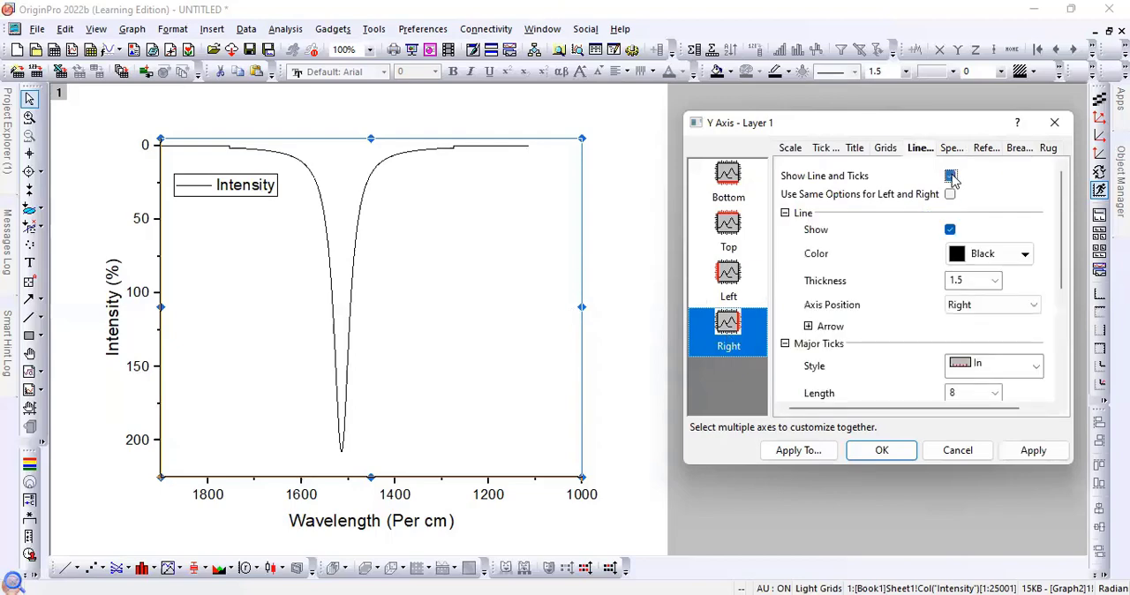
{"action": "scroll", "coordinate": [969, 350], "scroll_direction": "down", "scroll_amount": 2}
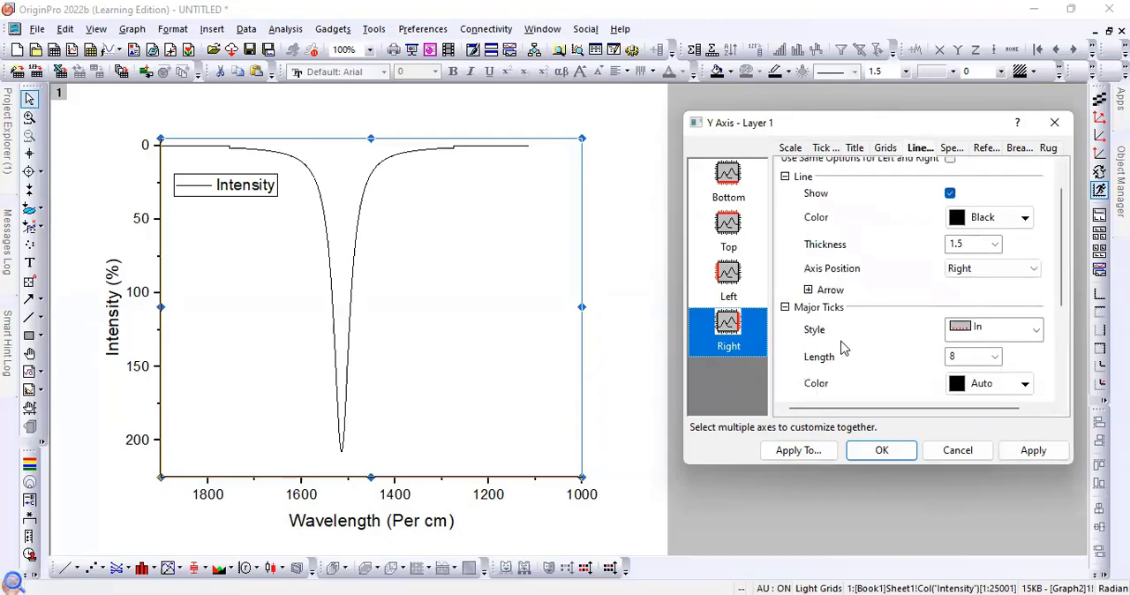
{"action": "left_click", "coordinate": [998, 334]}
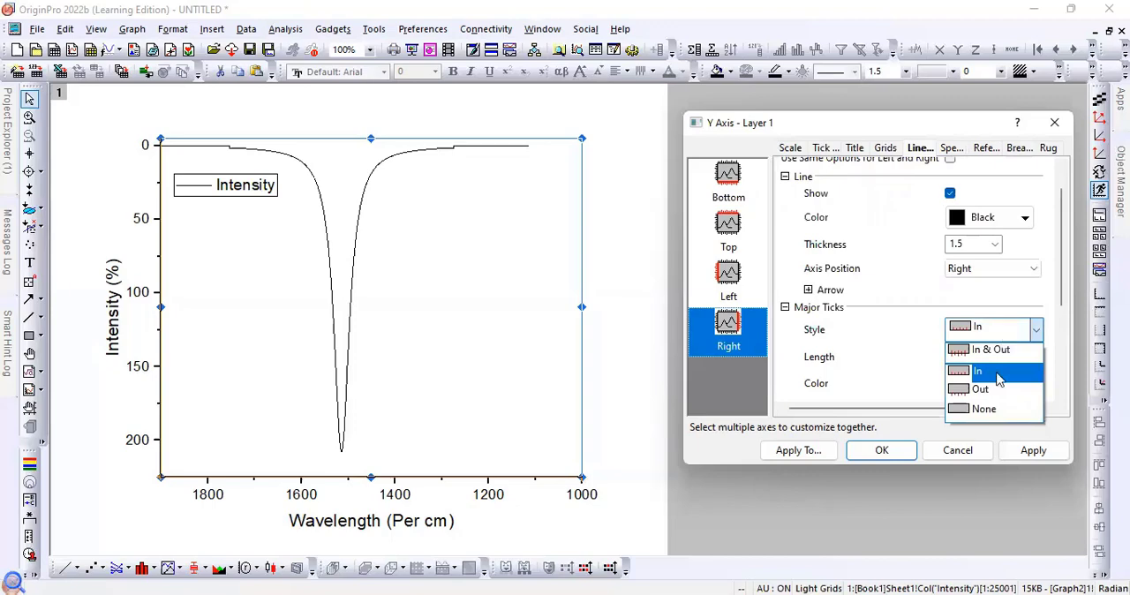
{"action": "left_click", "coordinate": [990, 410]}
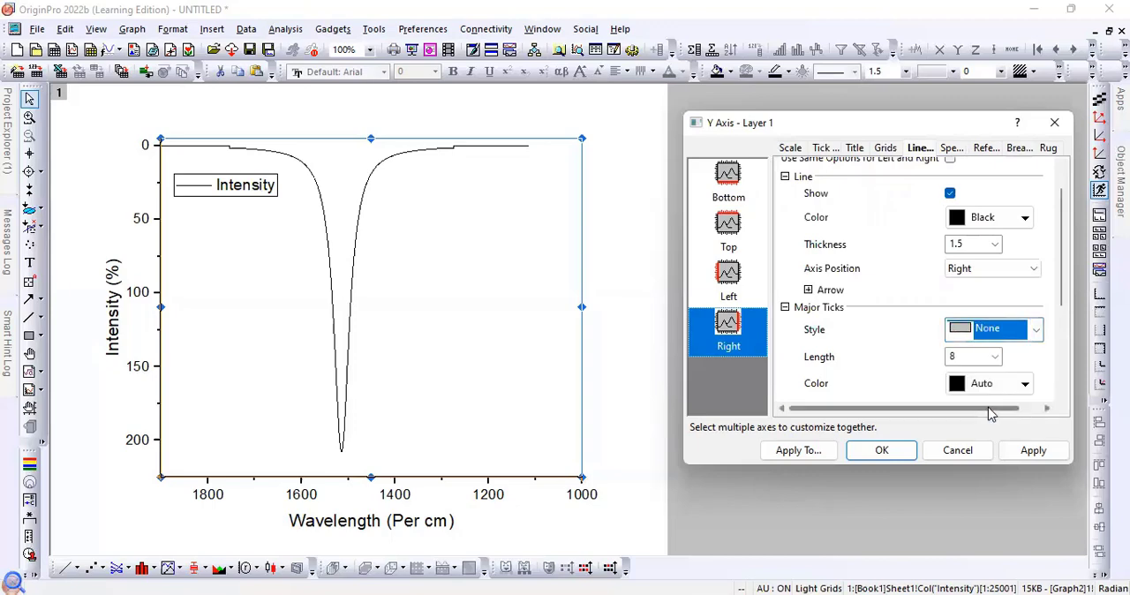
- Set the right axis minor tick style to None and apply the settings to the graph
{"action": "scroll", "coordinate": [1012, 357], "scroll_direction": "down", "scroll_amount": 3}
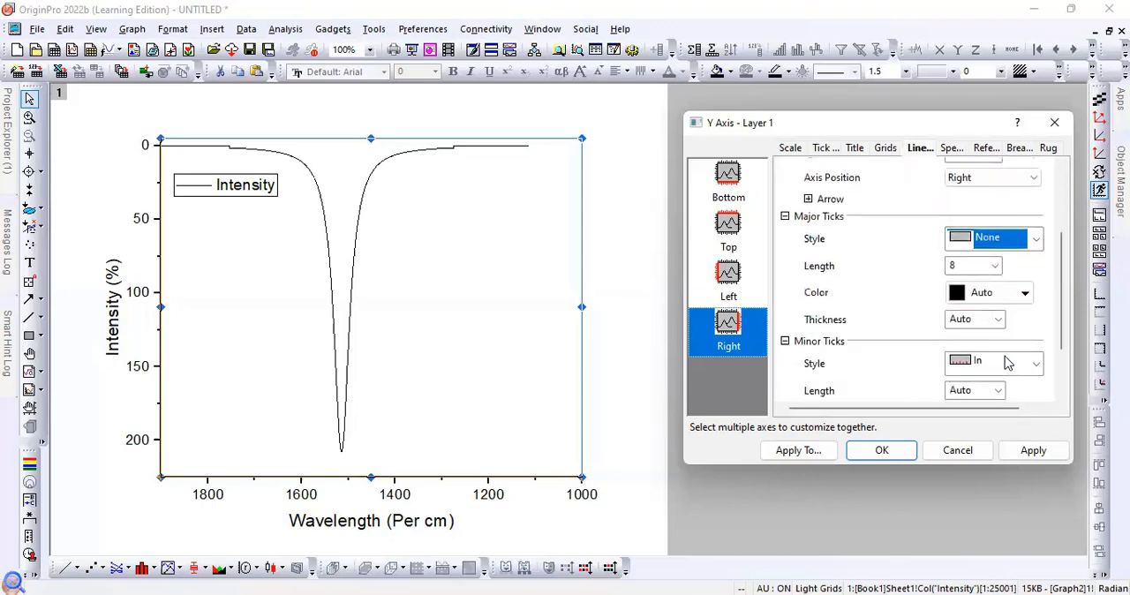
{"action": "left_click", "coordinate": [1009, 363]}
{"action": "left_click", "coordinate": [979, 443]}
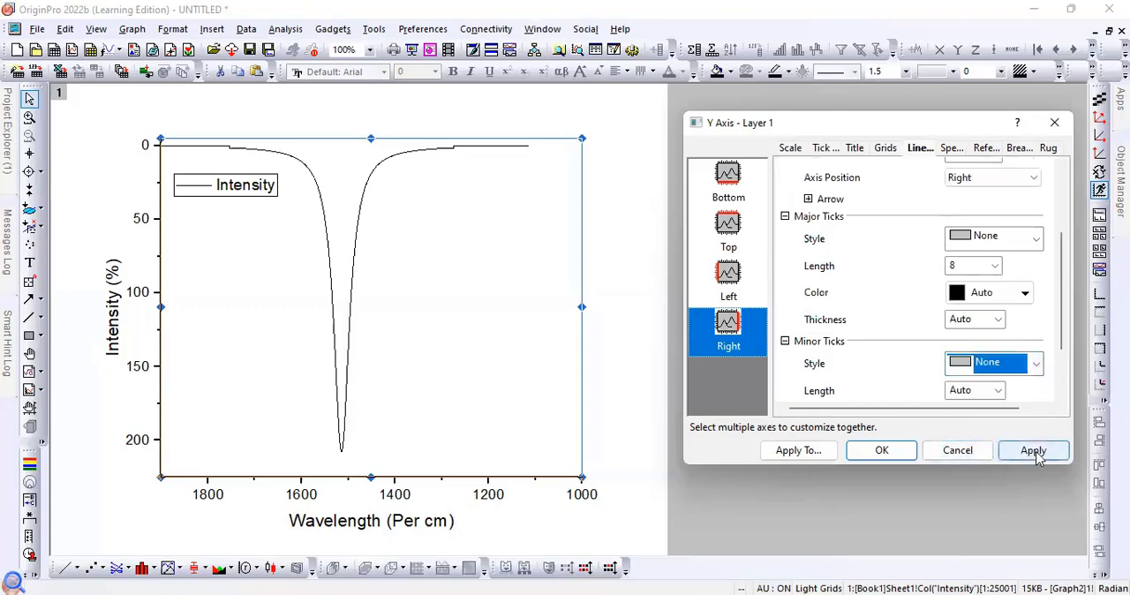
{"action": "left_click", "coordinate": [1034, 451]}
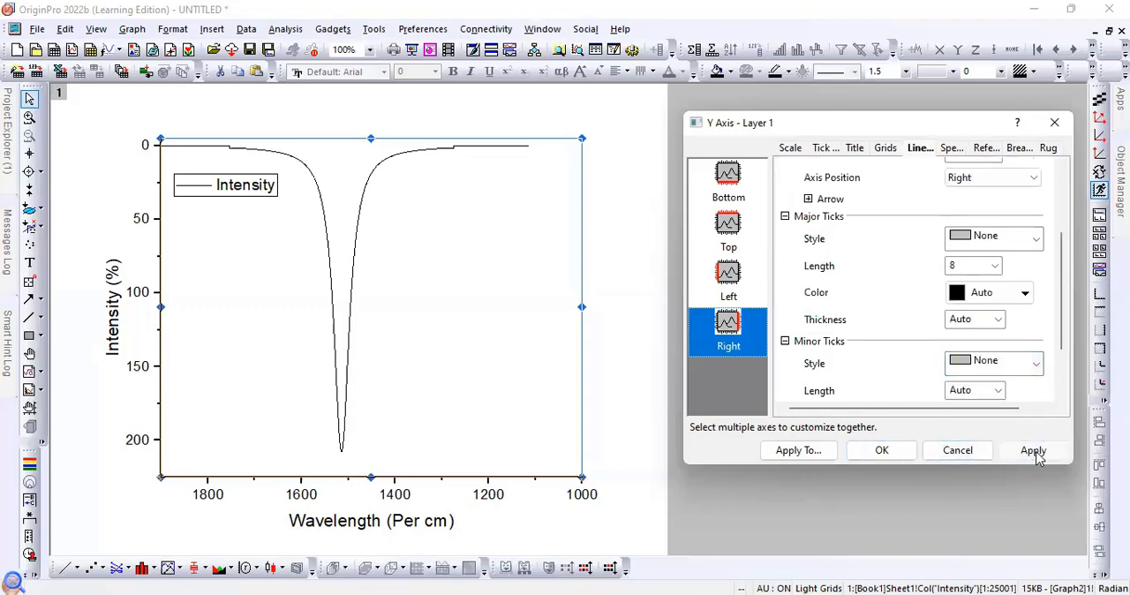
{"action": "left_click", "coordinate": [1037, 441]}
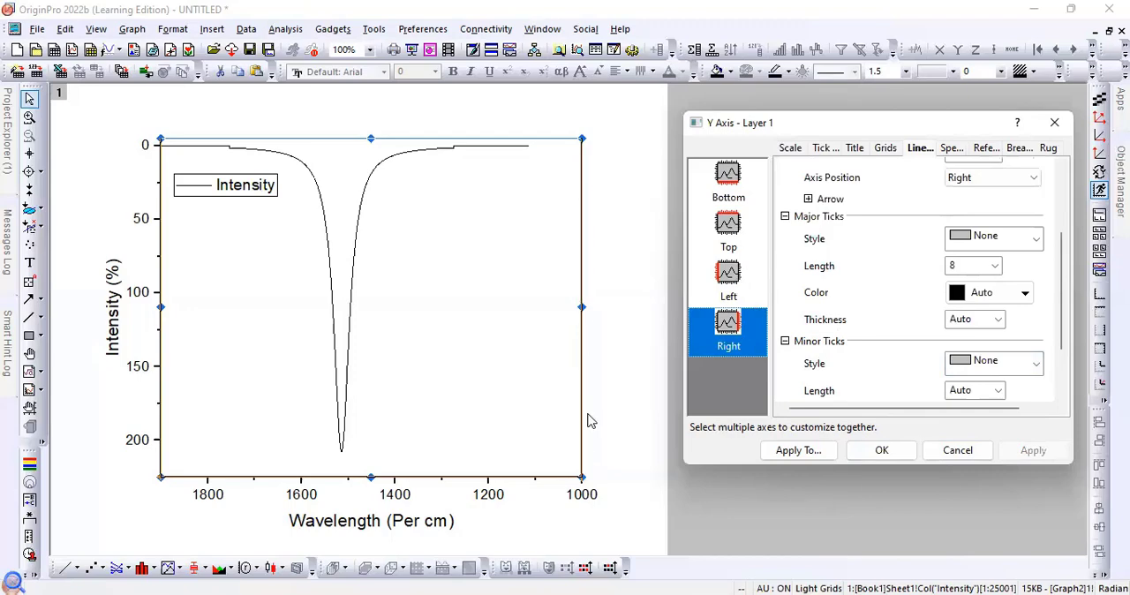
- Enable the line and ticks of the top axis and set its major tick style to None
{"action": "scroll", "coordinate": [1003, 319], "scroll_direction": "up", "scroll_amount": 1}
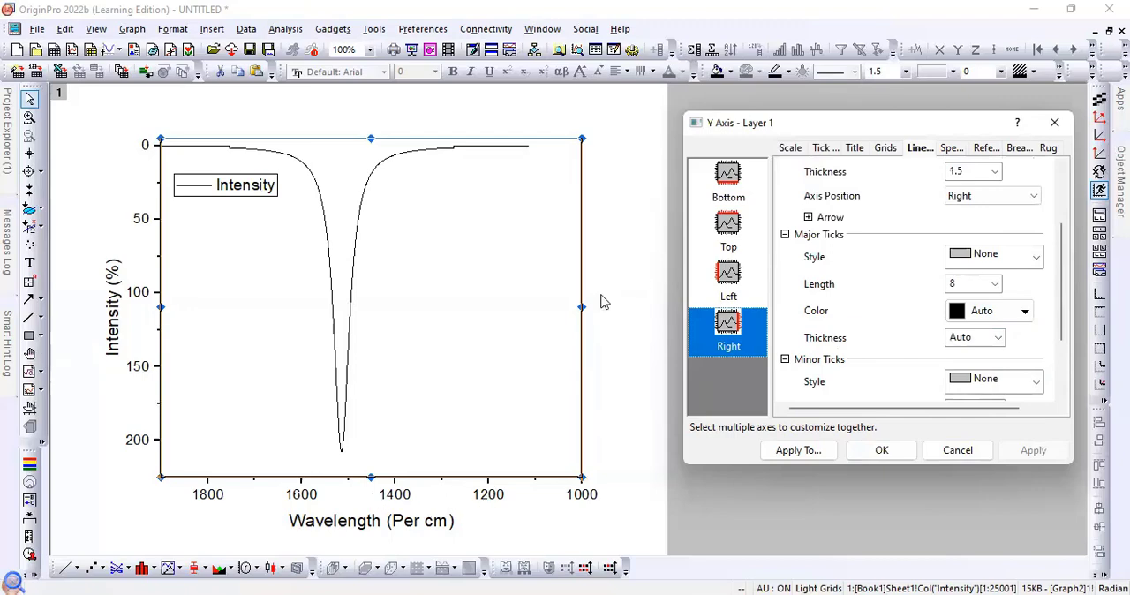
{"action": "left_click", "coordinate": [729, 231]}
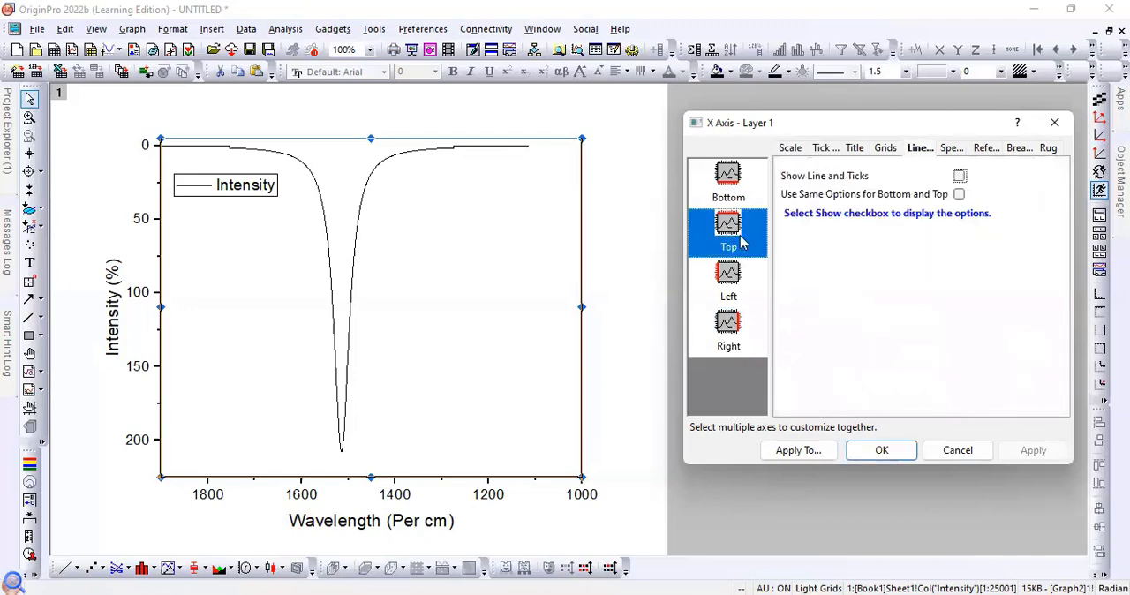
{"action": "left_click", "coordinate": [960, 176]}
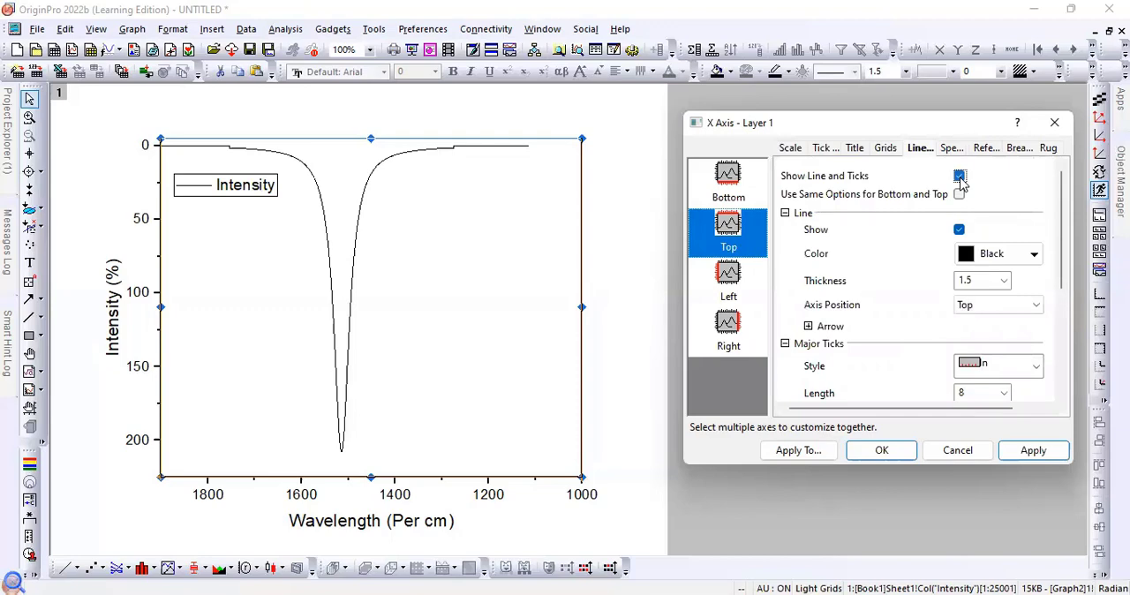
{"action": "scroll", "coordinate": [993, 346], "scroll_direction": "down", "scroll_amount": 1}
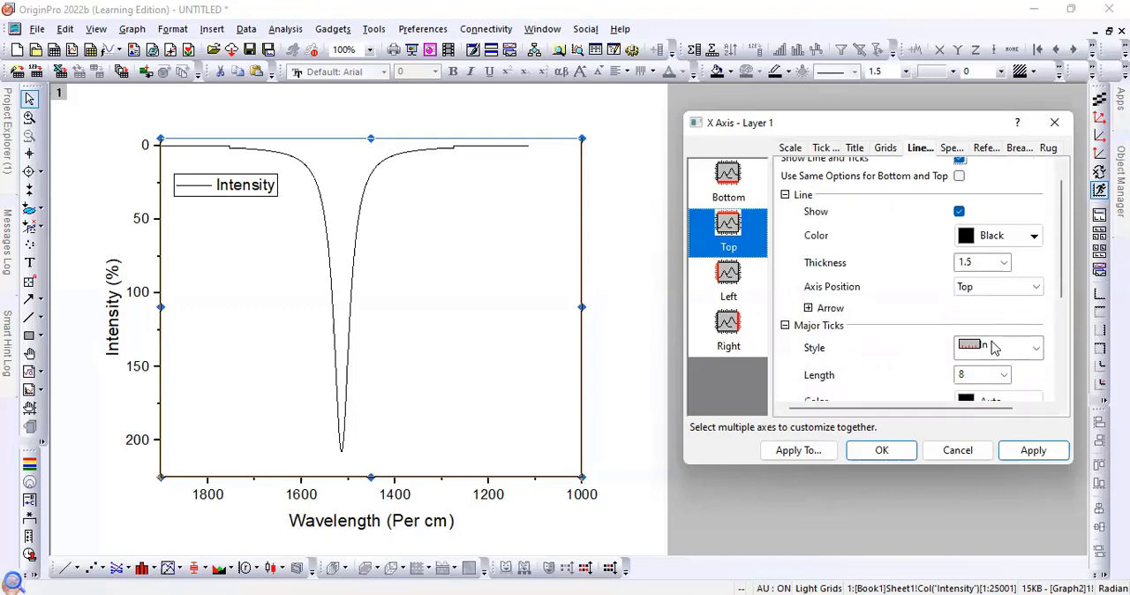
{"action": "left_click", "coordinate": [992, 356]}
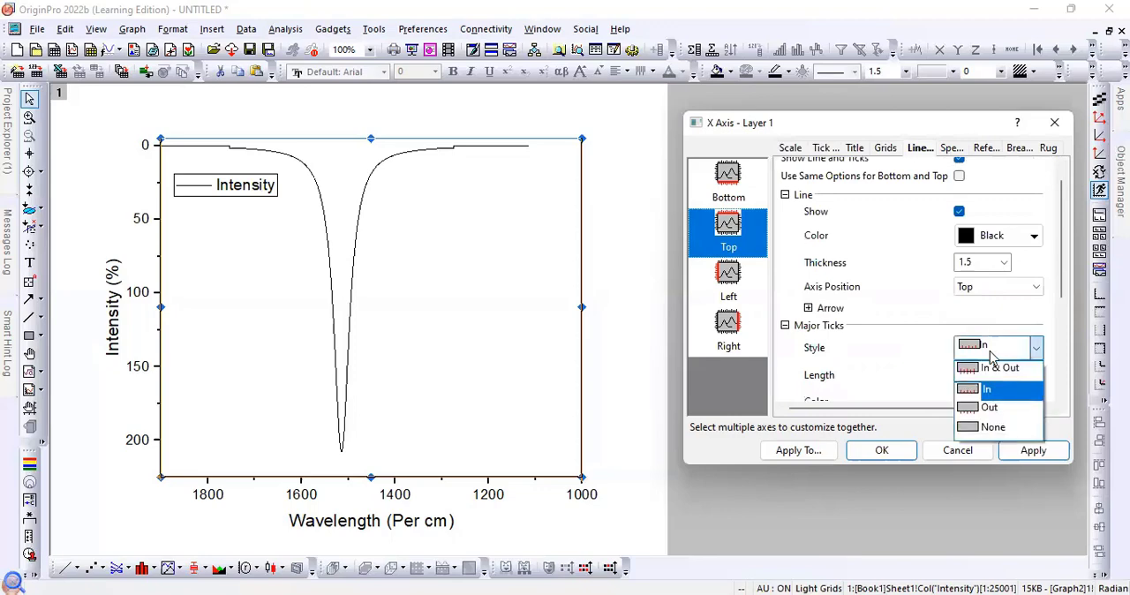
{"action": "left_click", "coordinate": [992, 429]}
- Set the top axis minor tick style to None, apply it, and close the axis settings
{"action": "scroll", "coordinate": [1000, 399], "scroll_direction": "down", "scroll_amount": 3}
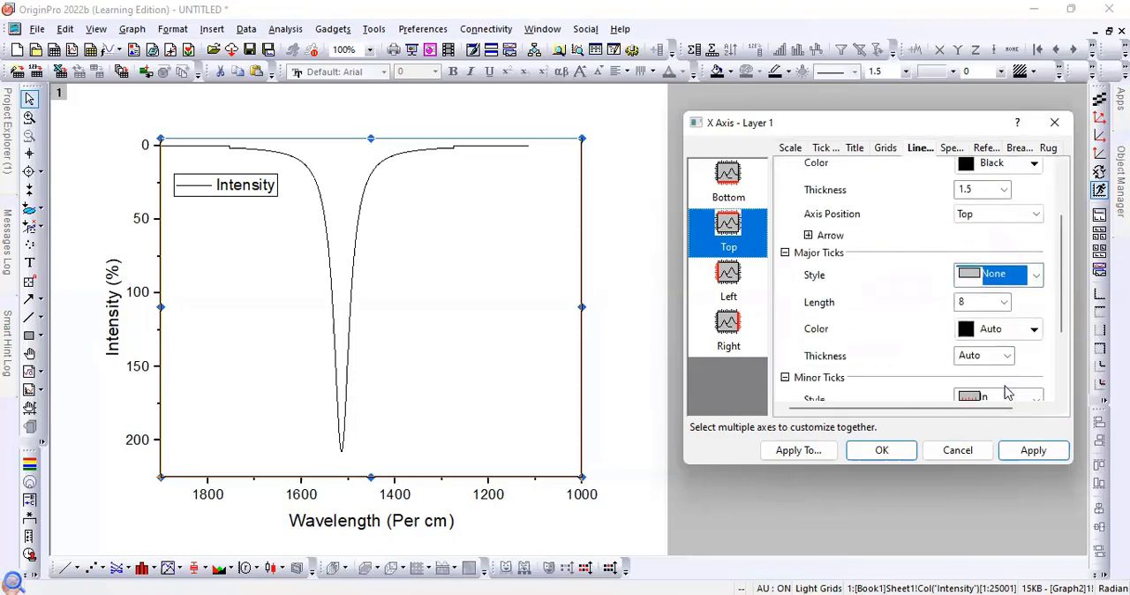
{"action": "scroll", "coordinate": [1007, 357], "scroll_direction": "down", "scroll_amount": 1}
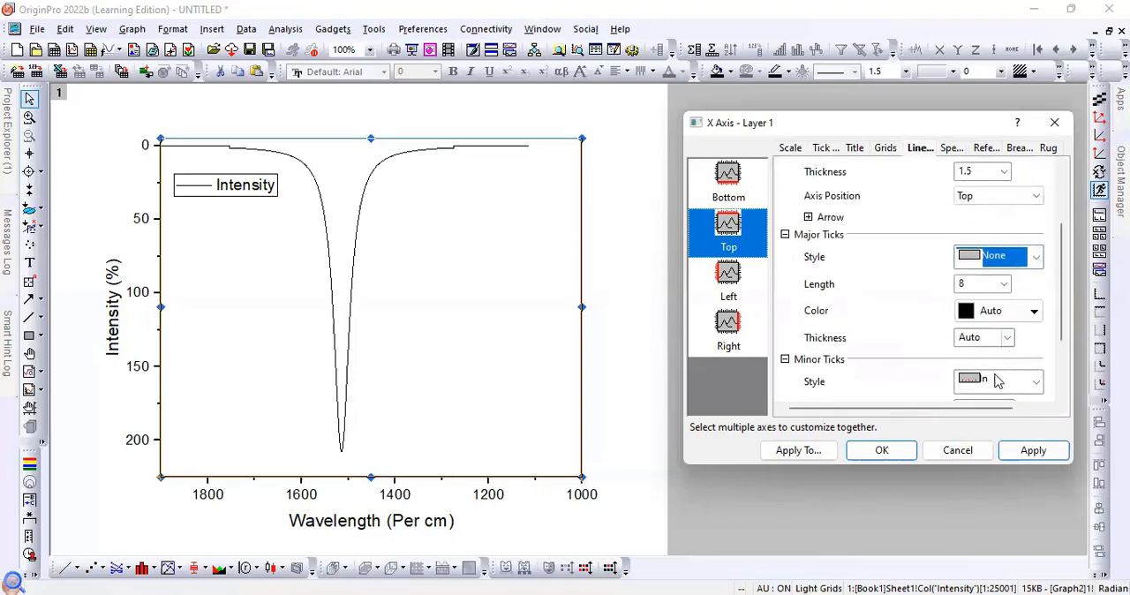
{"action": "left_click", "coordinate": [996, 381]}
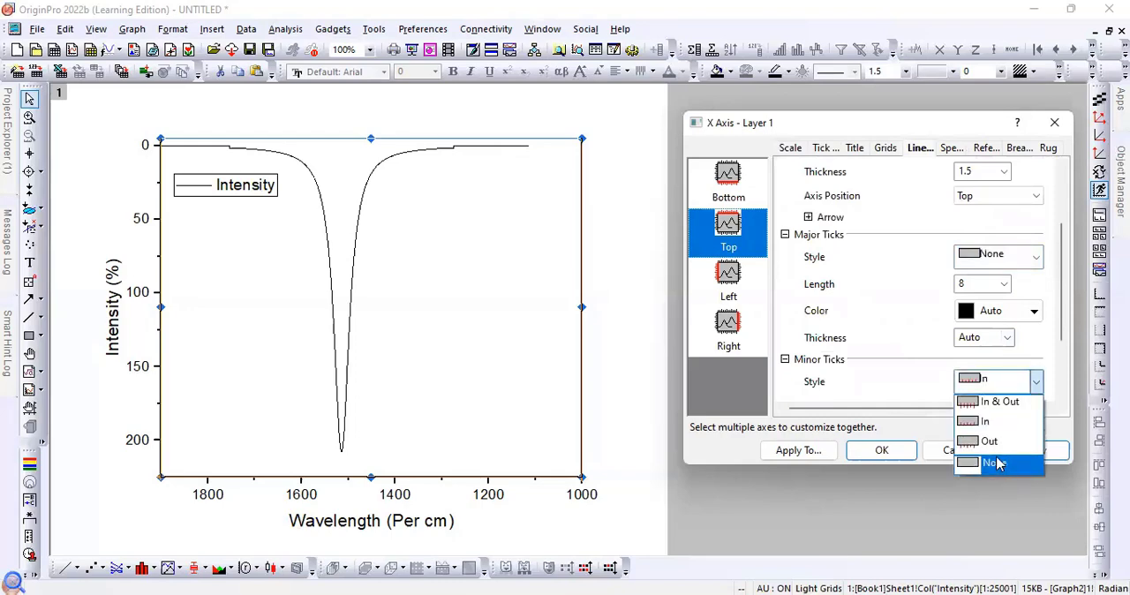
{"action": "left_click", "coordinate": [996, 462]}
{"action": "scroll", "coordinate": [958, 370], "scroll_direction": "down", "scroll_amount": 2}
{"action": "left_click", "coordinate": [1033, 459]}
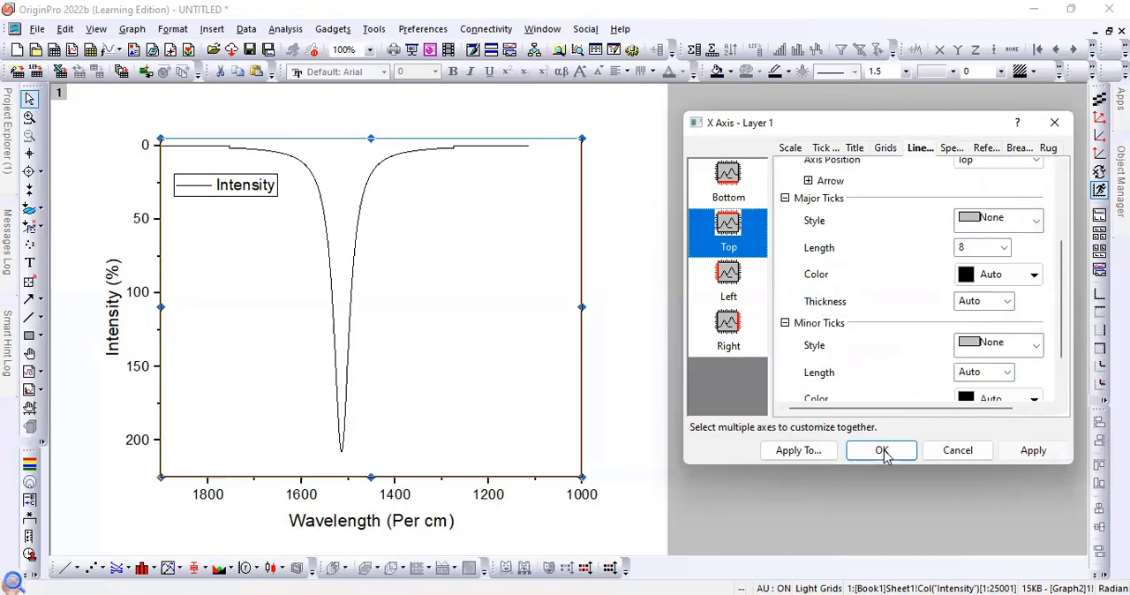
{"action": "key", "text": "Return"}
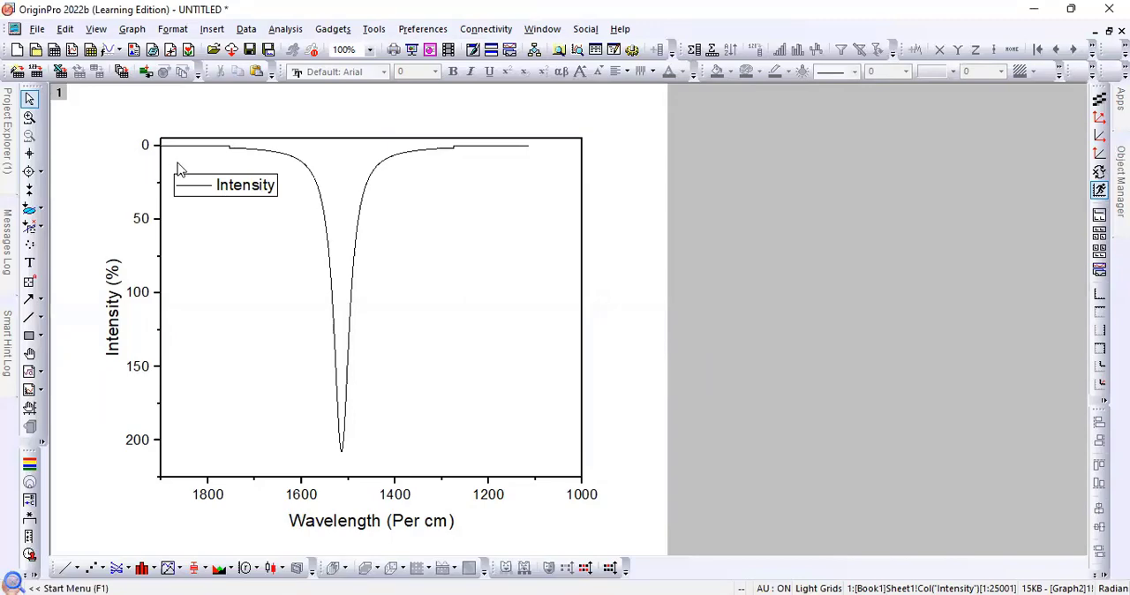
{"action": "left_click", "coordinate": [581, 394]}
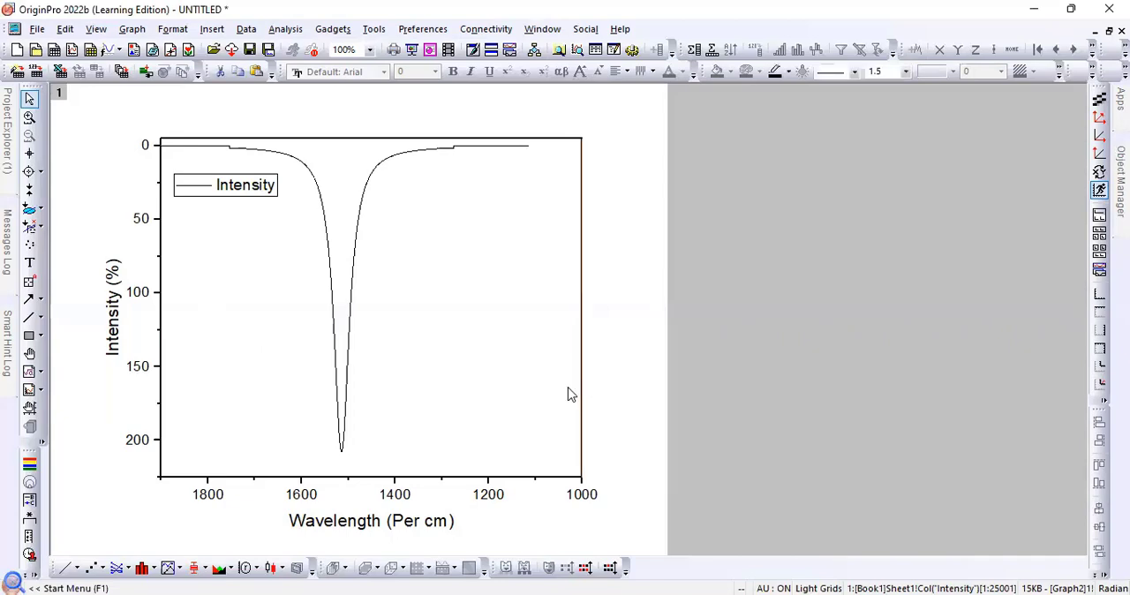
{"action": "right_click", "coordinate": [567, 395]}
{"action": "left_click", "coordinate": [635, 475]}
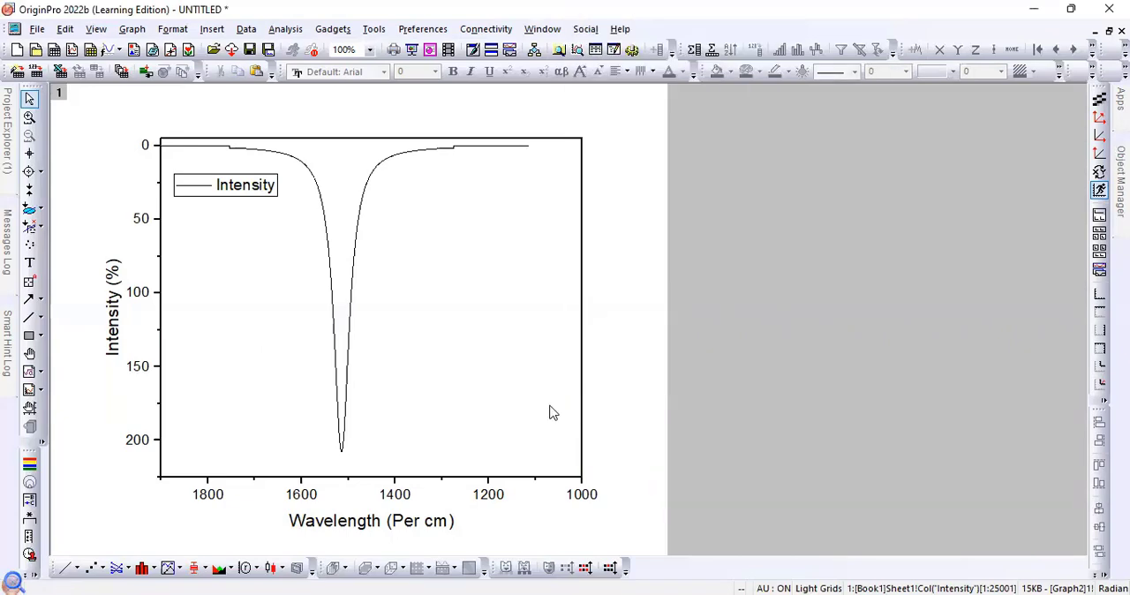
{"action": "left_click", "coordinate": [537, 395]}
{"action": "right_click", "coordinate": [537, 396]}
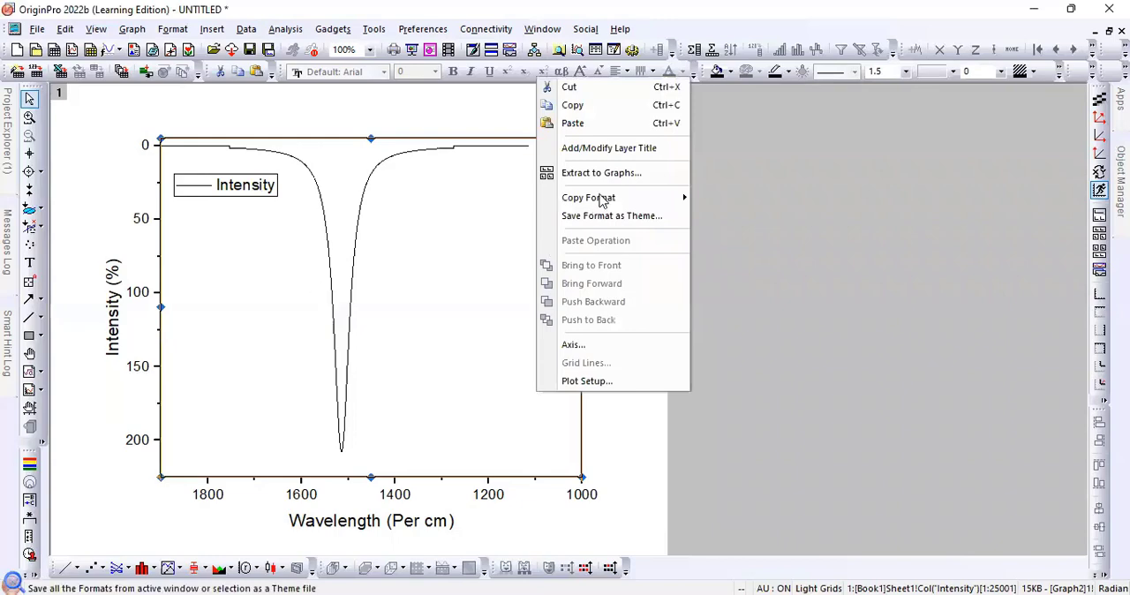
{"action": "left_click", "coordinate": [504, 393]}
{"action": "left_click", "coordinate": [503, 393]}
- Set the horizontal axis scale to start from 2000, apply it, and close the axis settings
{"action": "right_click", "coordinate": [504, 394]}
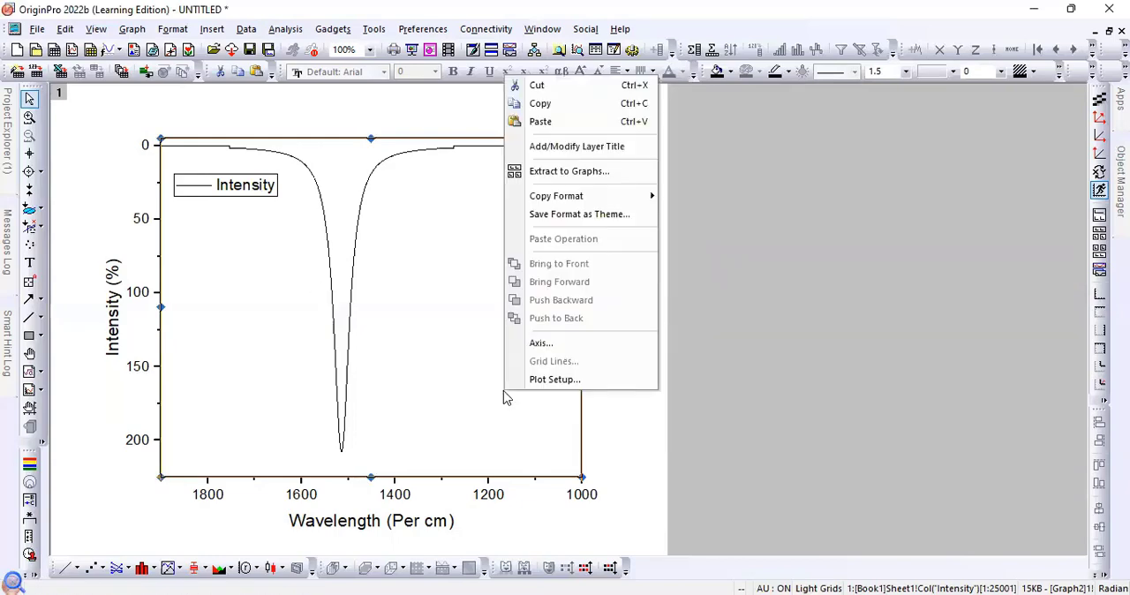
{"action": "left_click", "coordinate": [530, 351]}
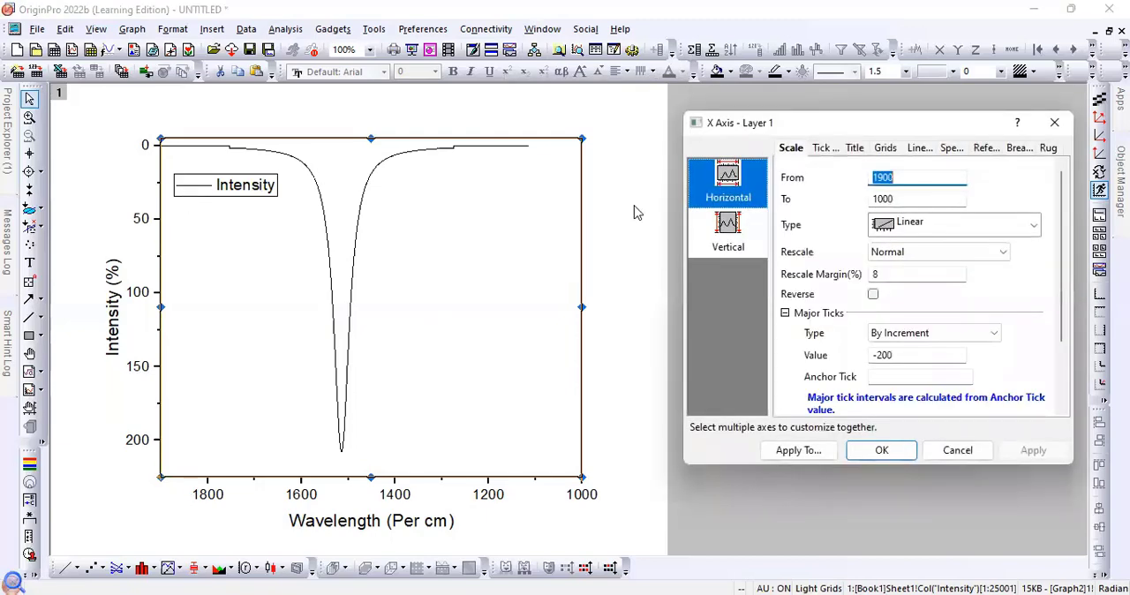
{"action": "left_click", "coordinate": [913, 176]}
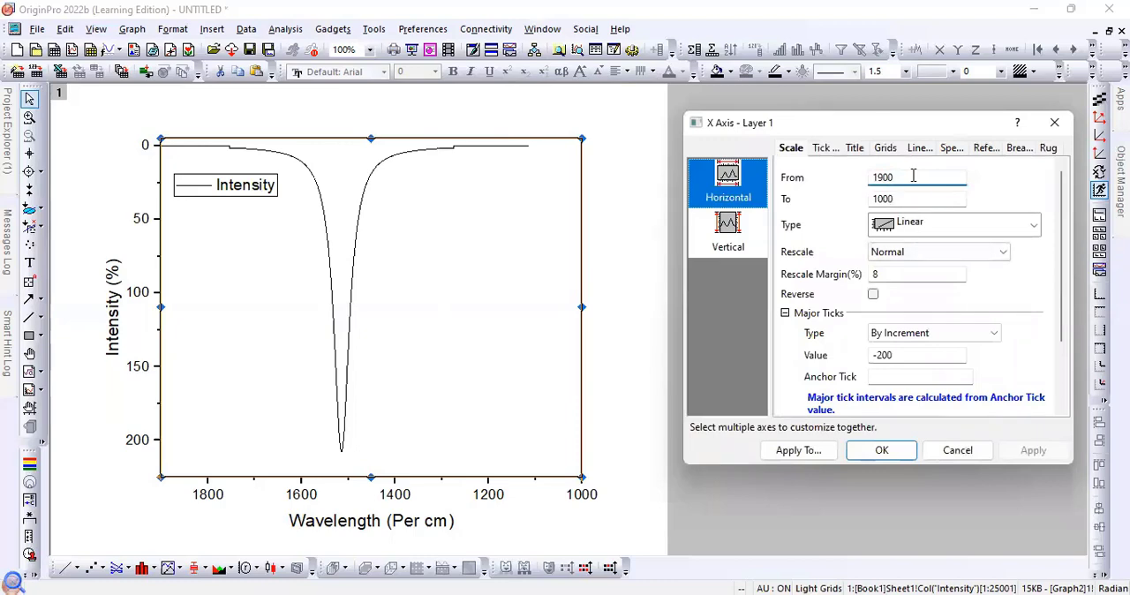
{"action": "key", "text": "BackSpace"}
{"action": "key", "text": "BackSpace"}
{"action": "key", "text": "BackSpace"}
{"action": "key", "text": "BackSpace"}
{"action": "type", "text": "2000"}
{"action": "left_click", "coordinate": [1033, 452]}
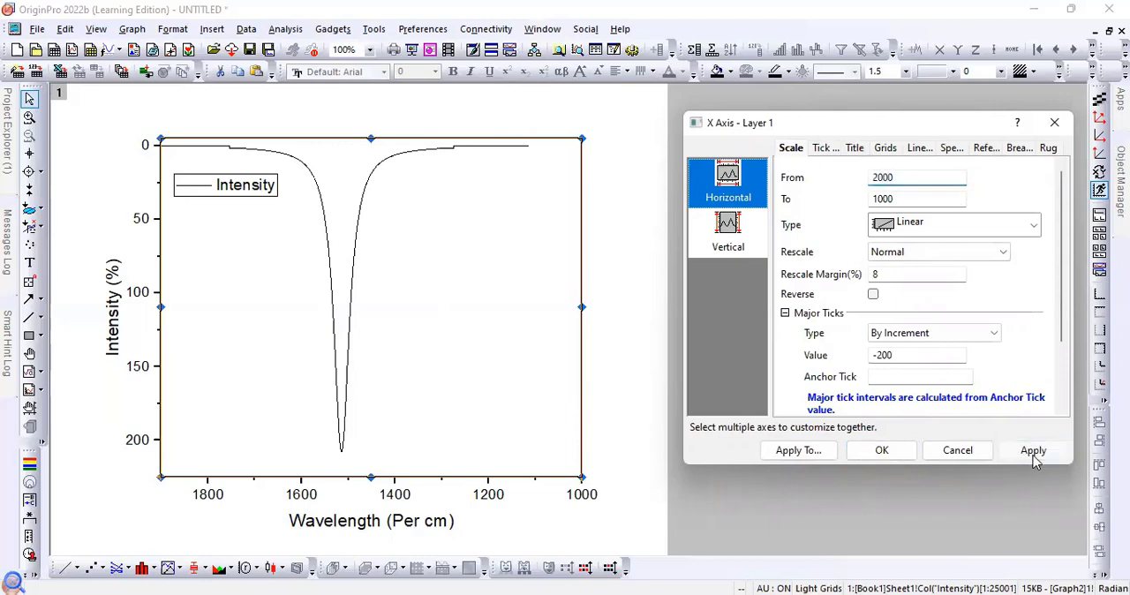
{"action": "left_click", "coordinate": [1033, 452]}
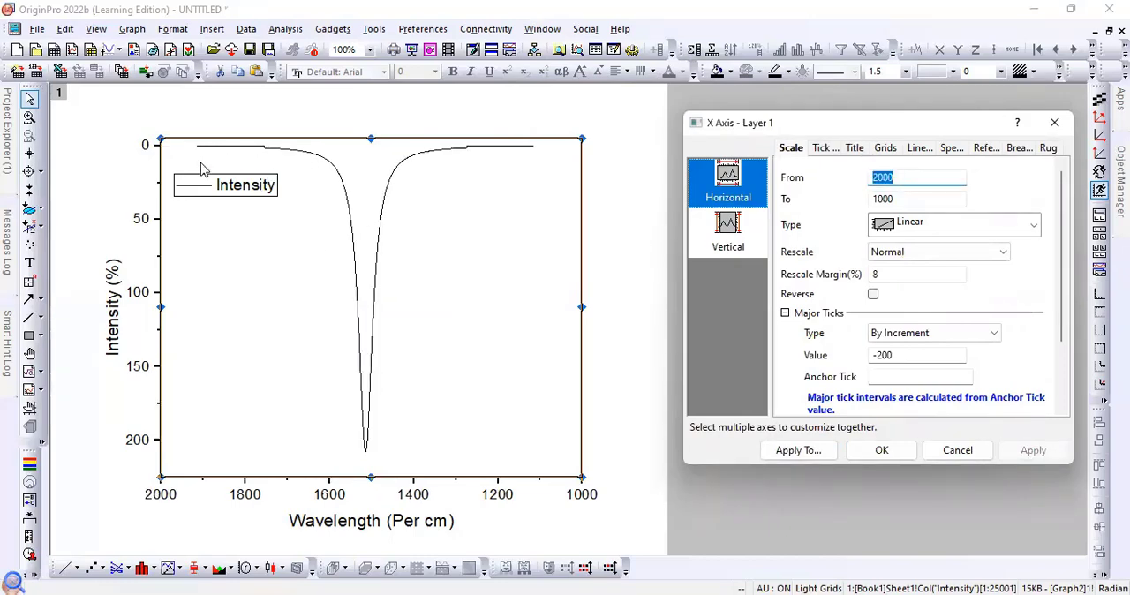
{"action": "left_click", "coordinate": [883, 452]}
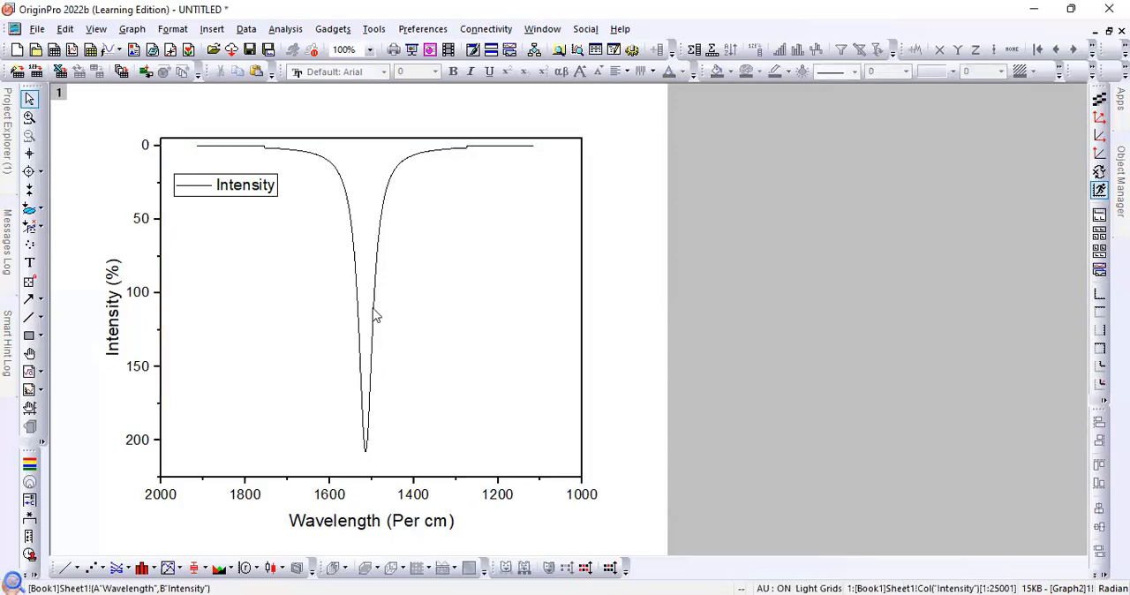
- Set the Intensity curve's line thickness to 2 and its colour to red
{"action": "left_click", "coordinate": [374, 315]}
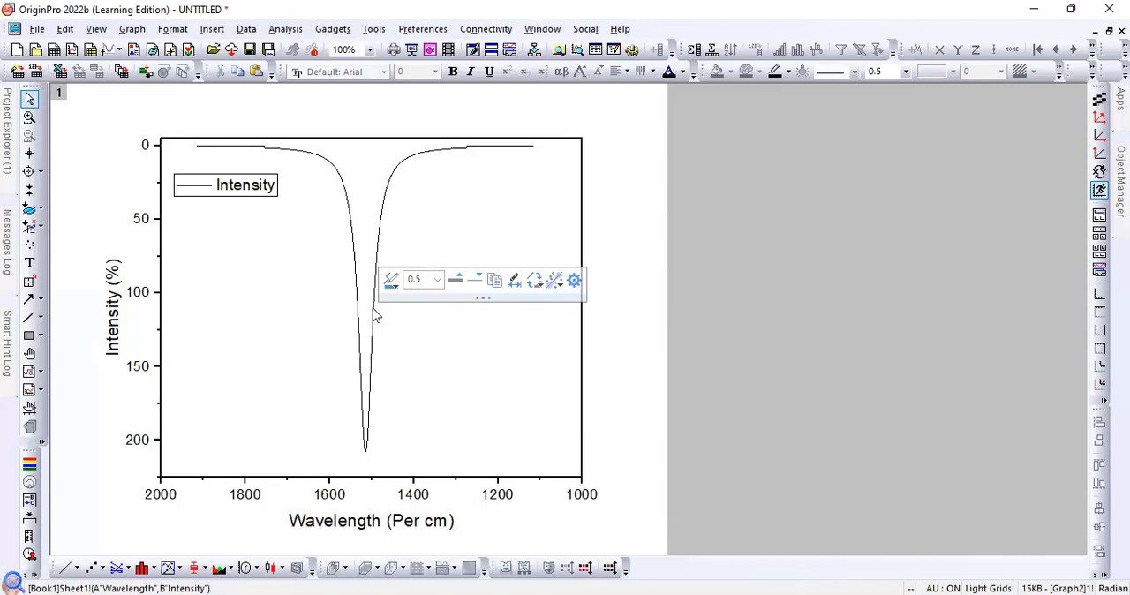
{"action": "left_click", "coordinate": [437, 280]}
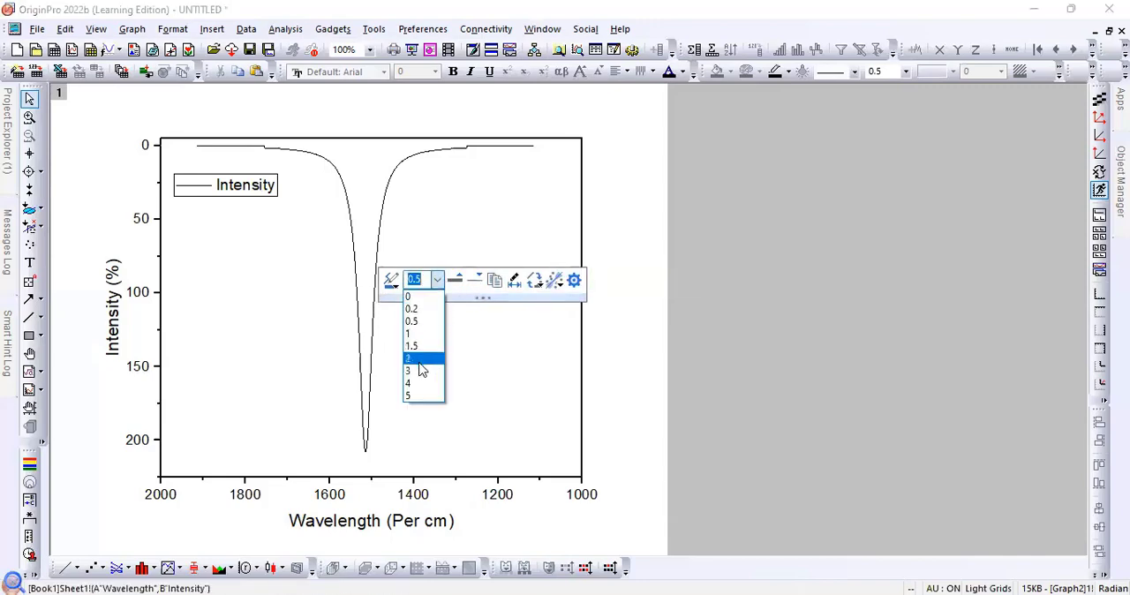
{"action": "left_click", "coordinate": [429, 358]}
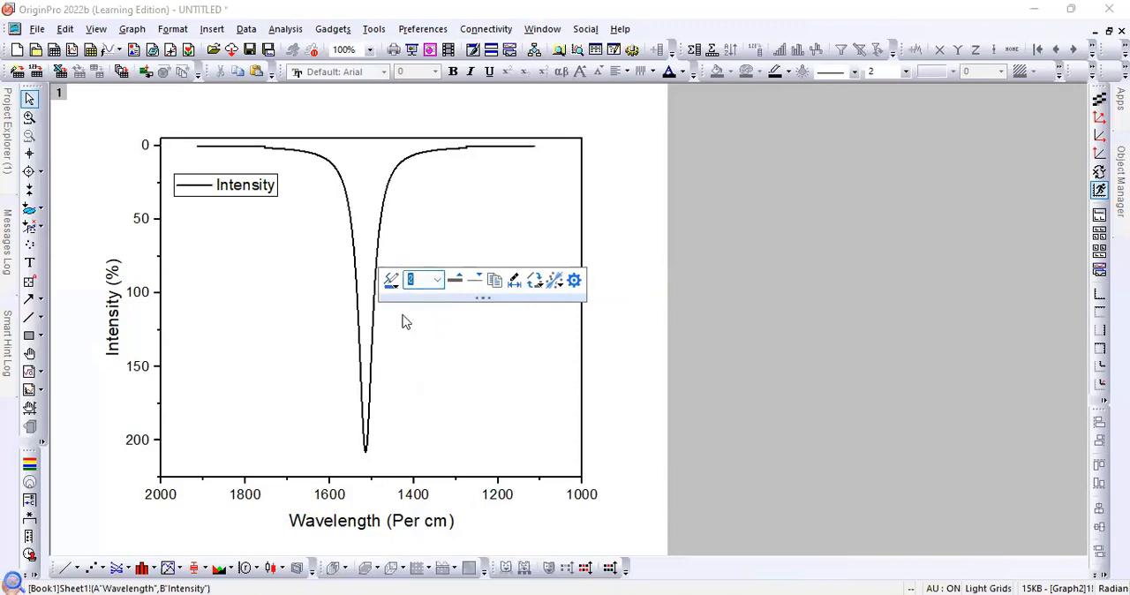
{"action": "left_click", "coordinate": [394, 284]}
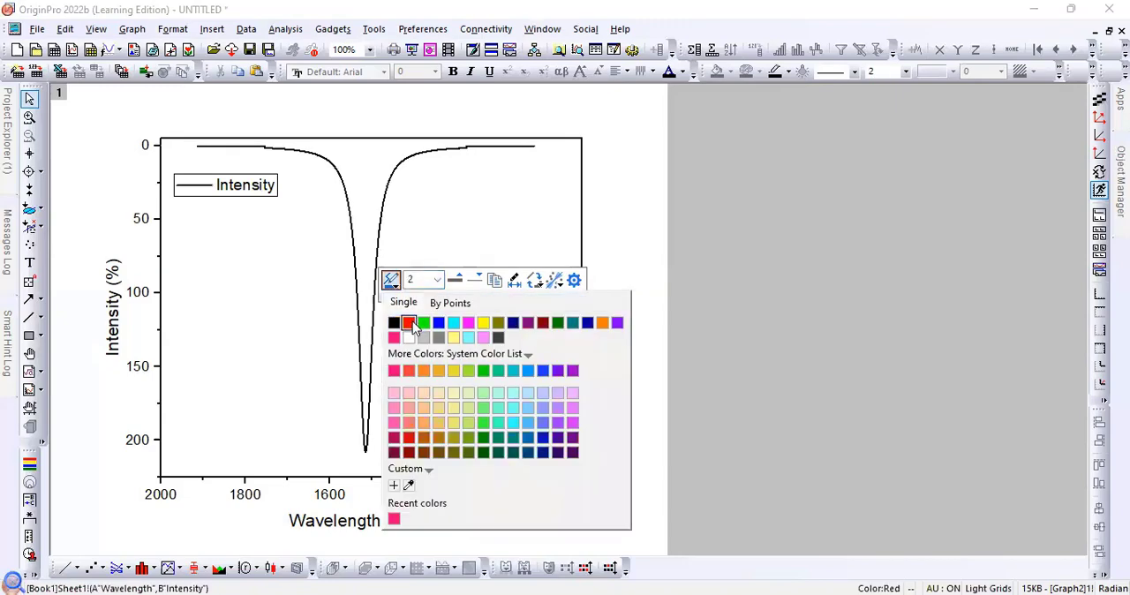
{"action": "left_click", "coordinate": [408, 323]}
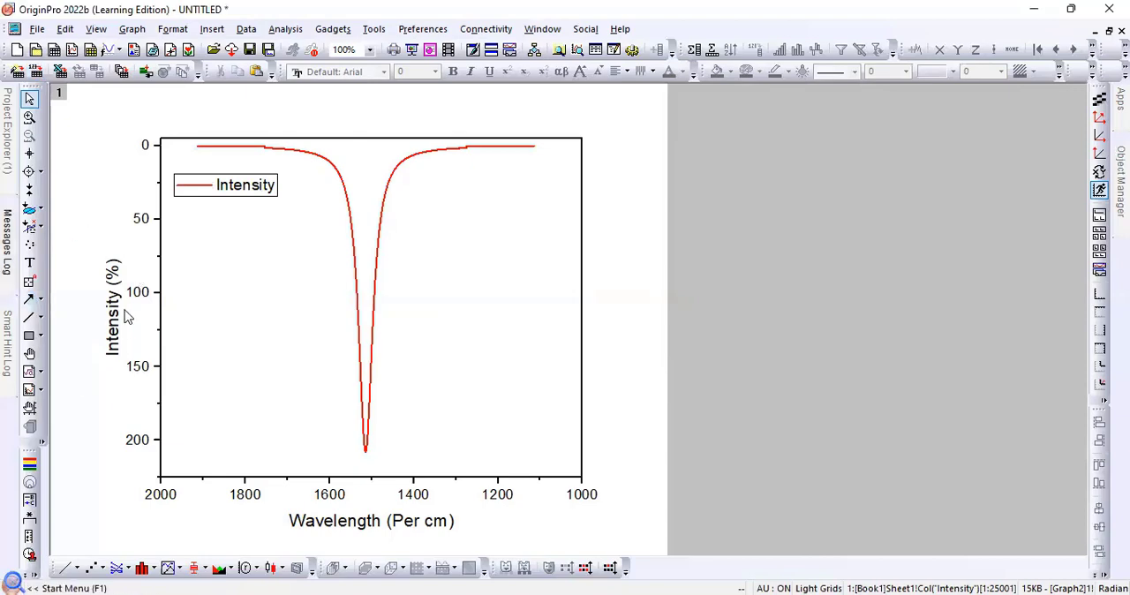
- Check the image types offered for exporting the graph, clear the export file name, and cancel the export
{"action": "left_click", "coordinate": [37, 29]}
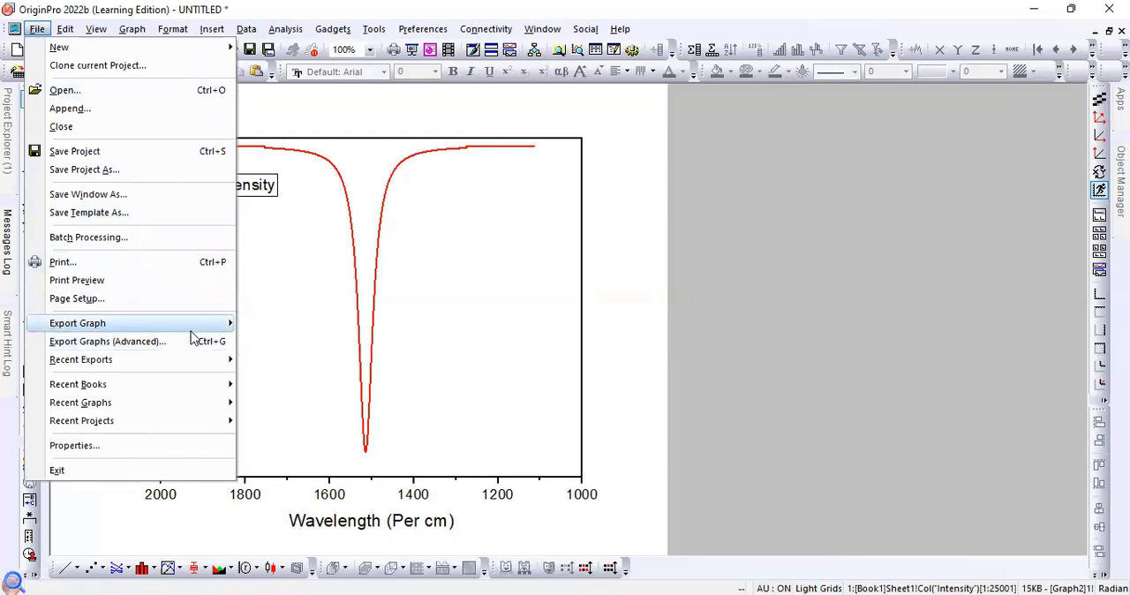
{"action": "mouse_move", "coordinate": [194, 327]}
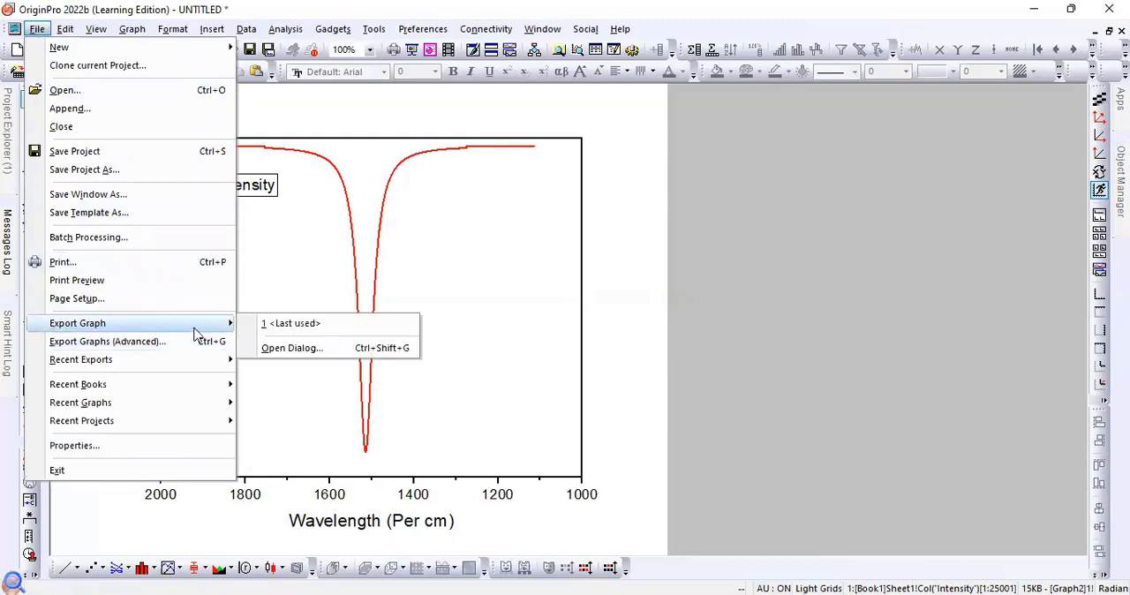
{"action": "left_click", "coordinate": [265, 350]}
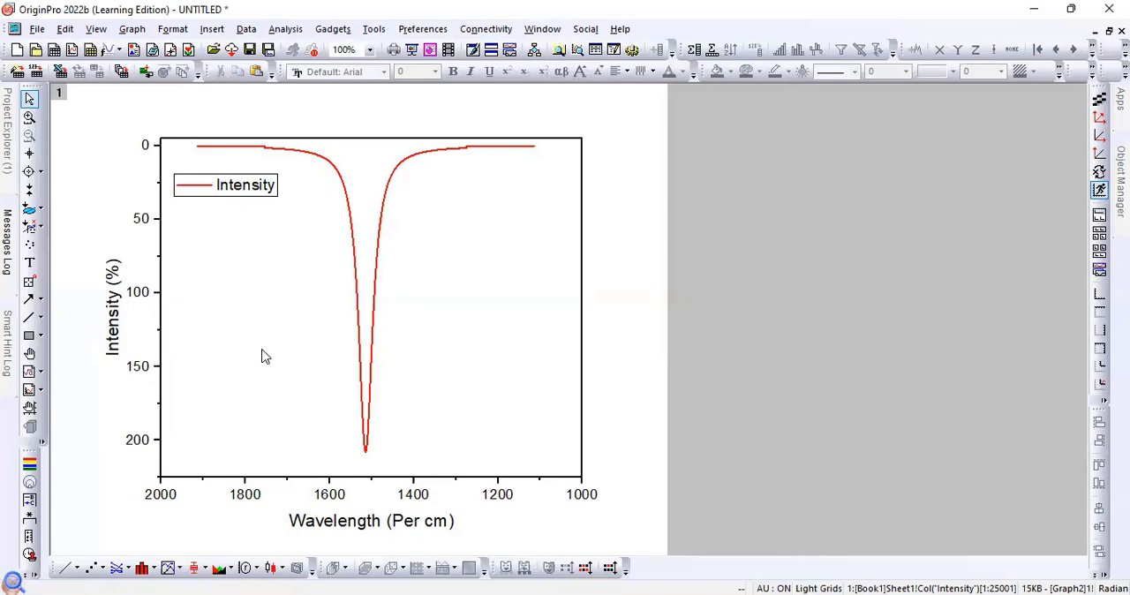
{"action": "left_click", "coordinate": [448, 233]}
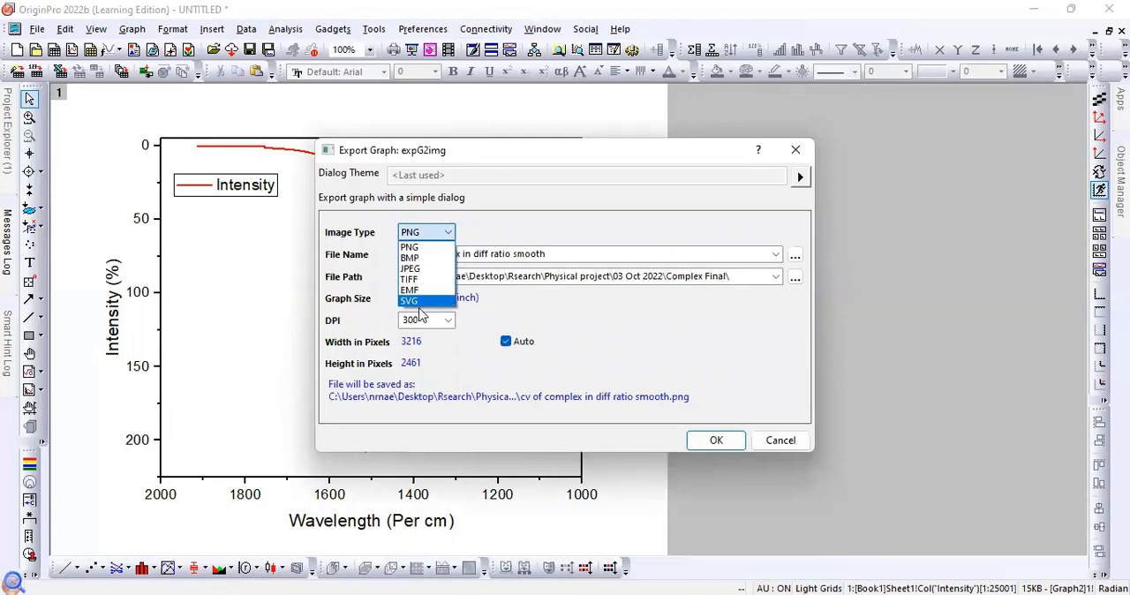
{"action": "left_click", "coordinate": [528, 236]}
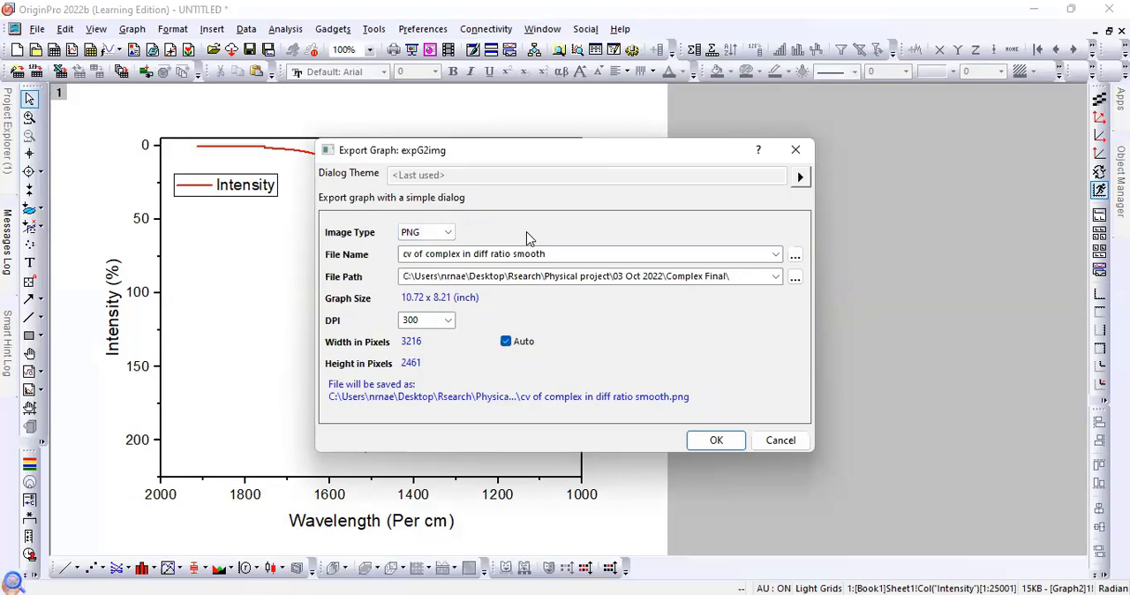
{"action": "triple_click", "coordinate": [556, 255]}
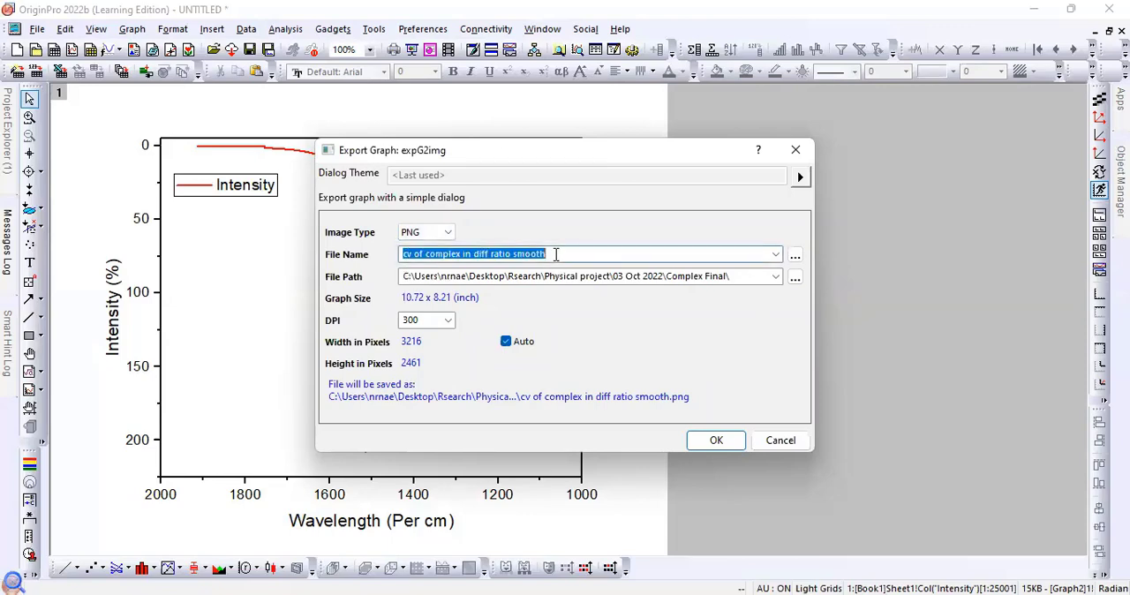
{"action": "key", "text": "BackSpace"}
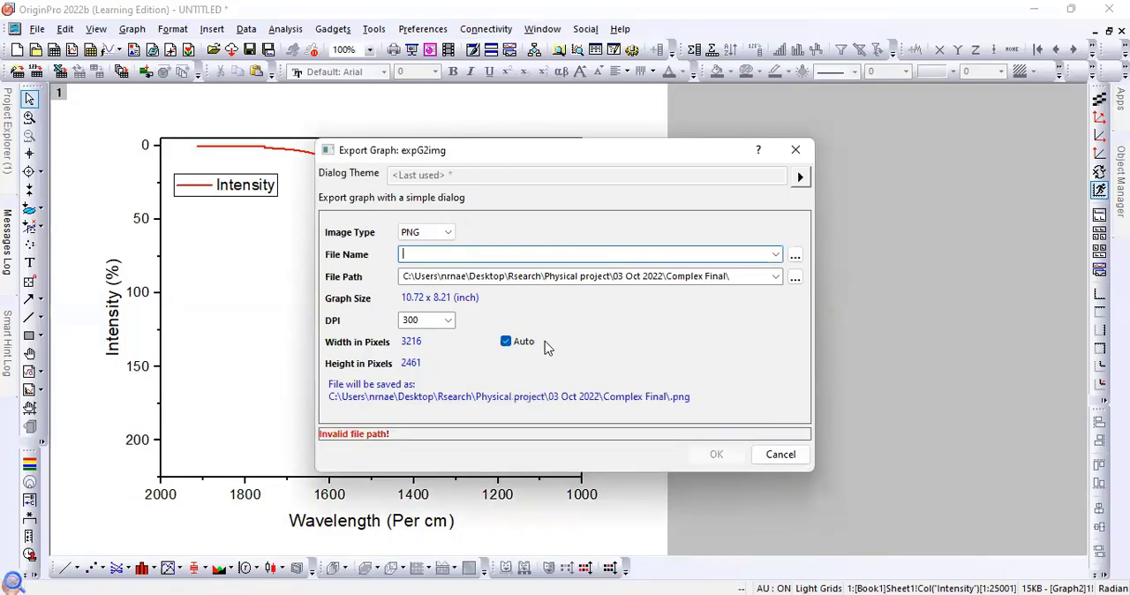
{"action": "left_click", "coordinate": [782, 456]}
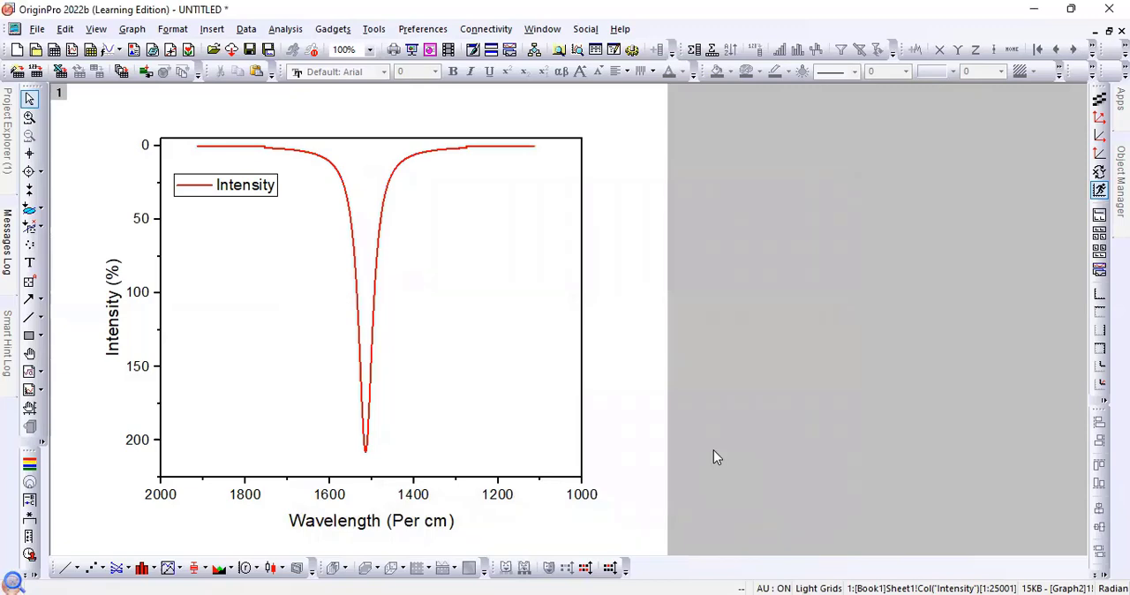